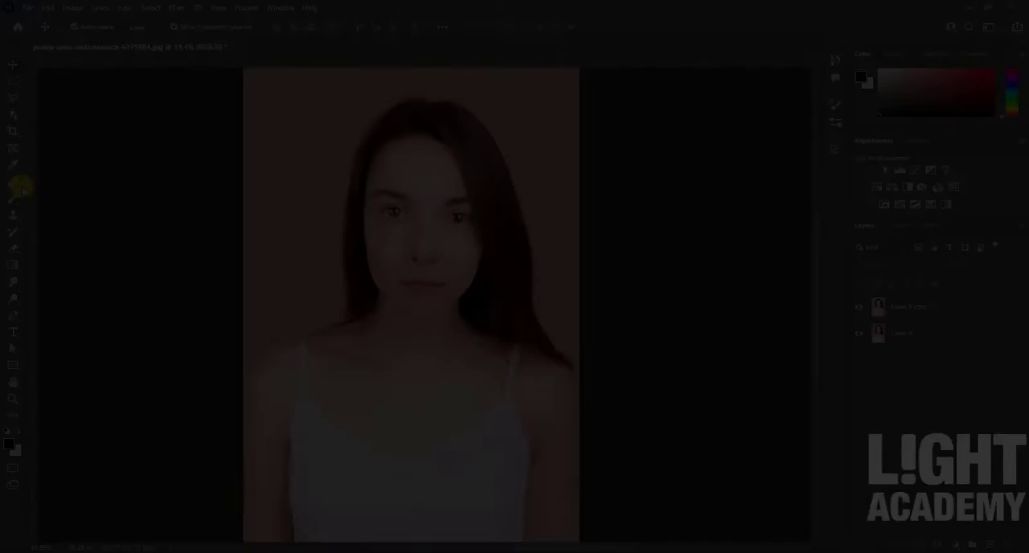
Step: Choose the Healing Brush Tool and make Layer 0 copy the active layer
left_click(20, 187)
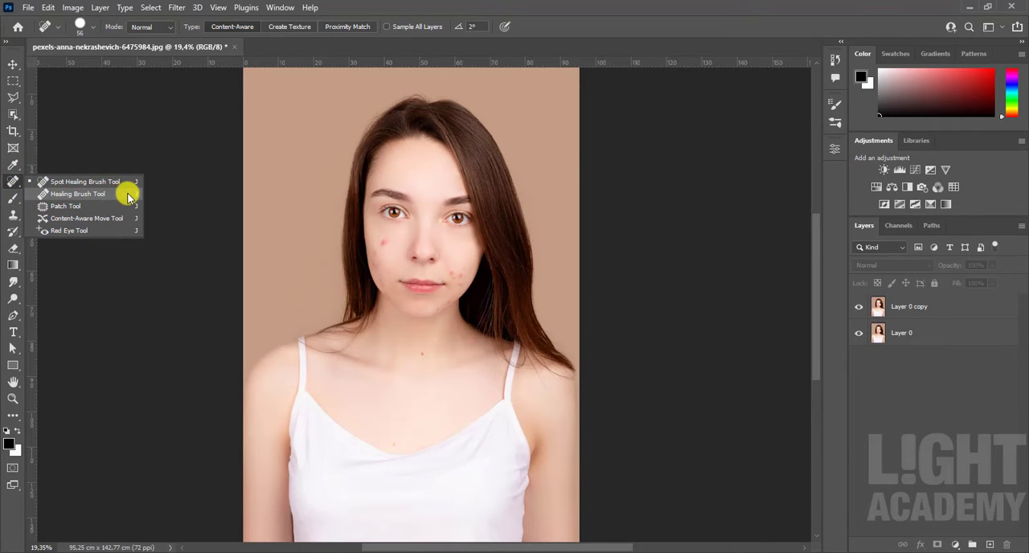
left_click(94, 196)
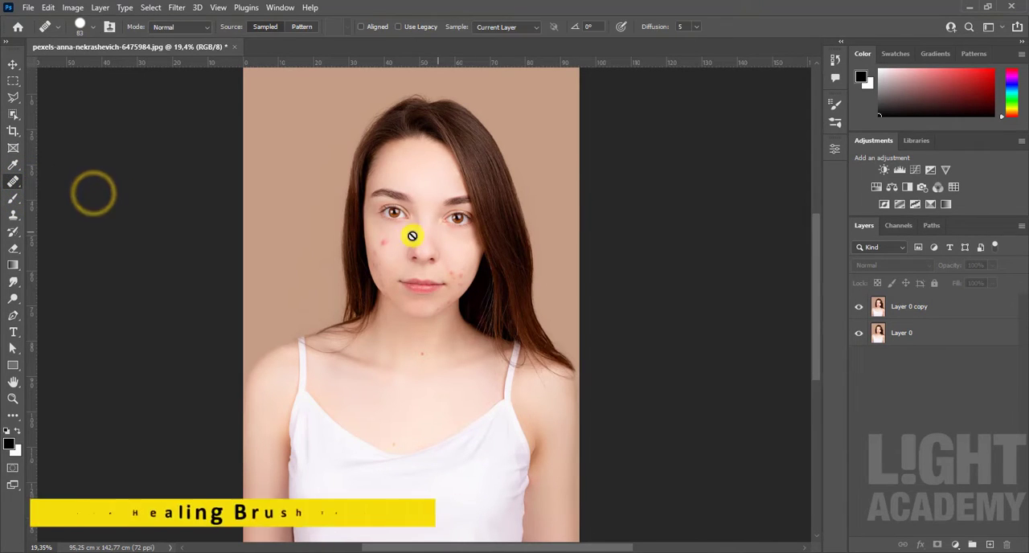
scroll(391, 252, "up", 2)
left_click(976, 308)
Step: Sample clean skin beside the nose, enlarge the healing brush to 116 px and heal the large red blemish on the woman's right cheek
scroll(363, 241, "up", 4)
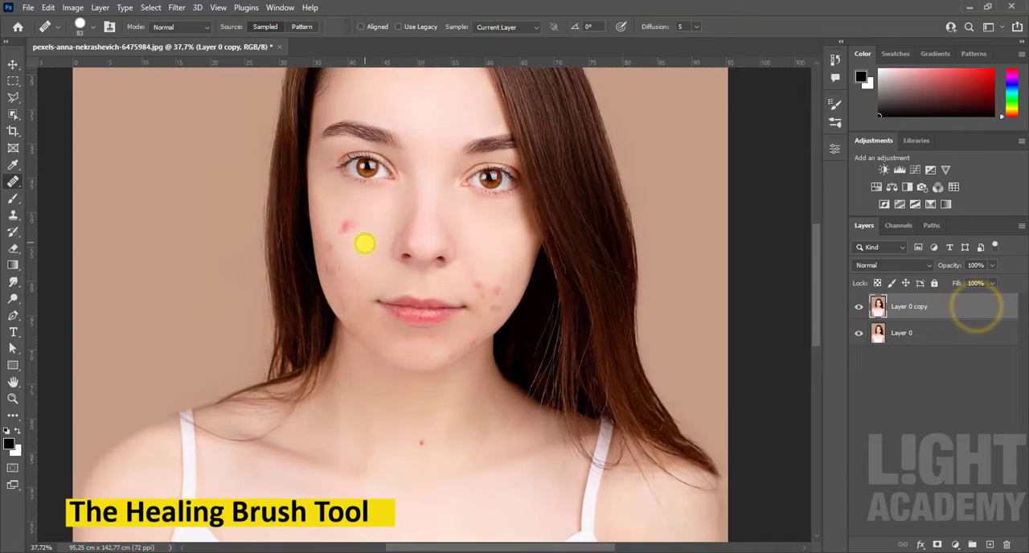
scroll(347, 209, "up", 2)
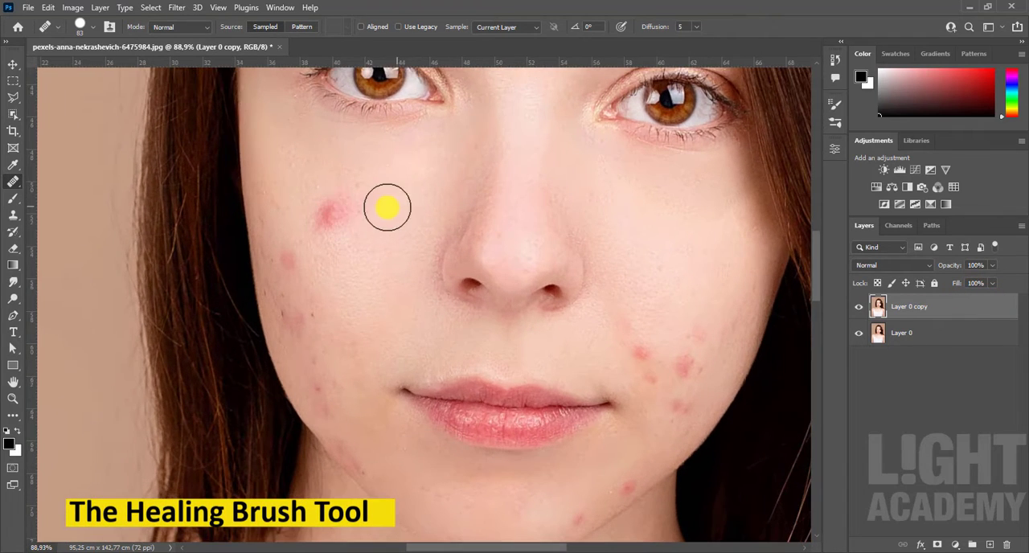
scroll(488, 292, "up", 2)
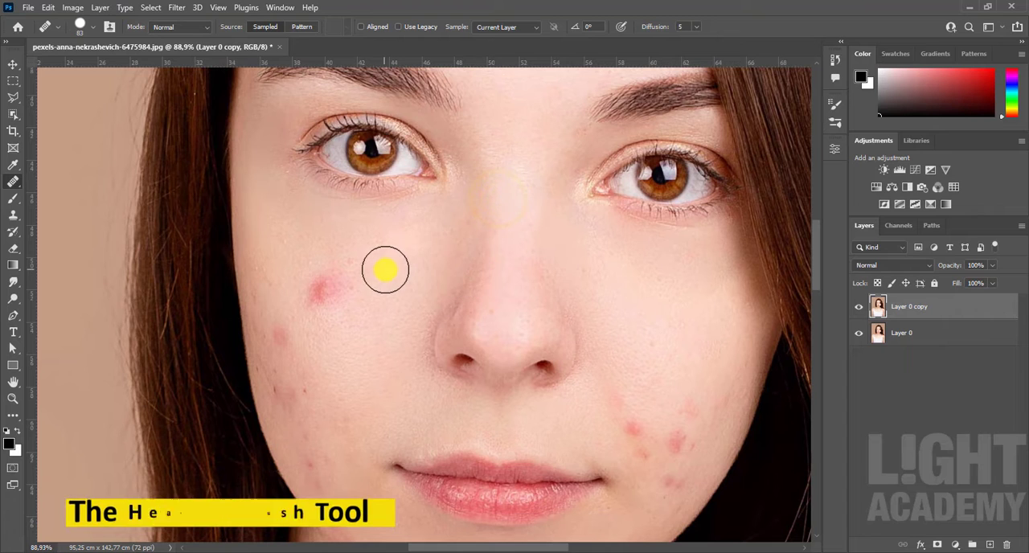
left_click(331, 283)
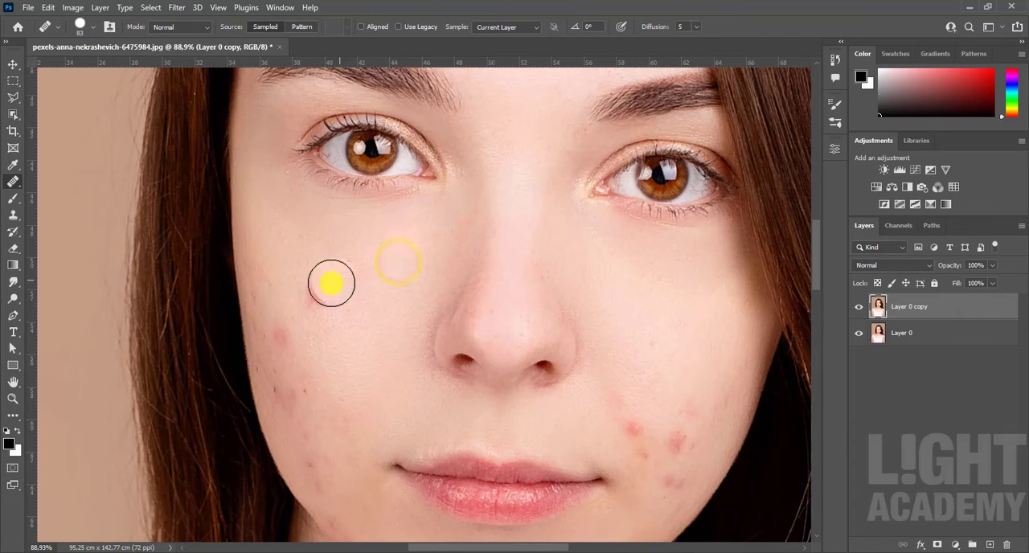
right_click(337, 286)
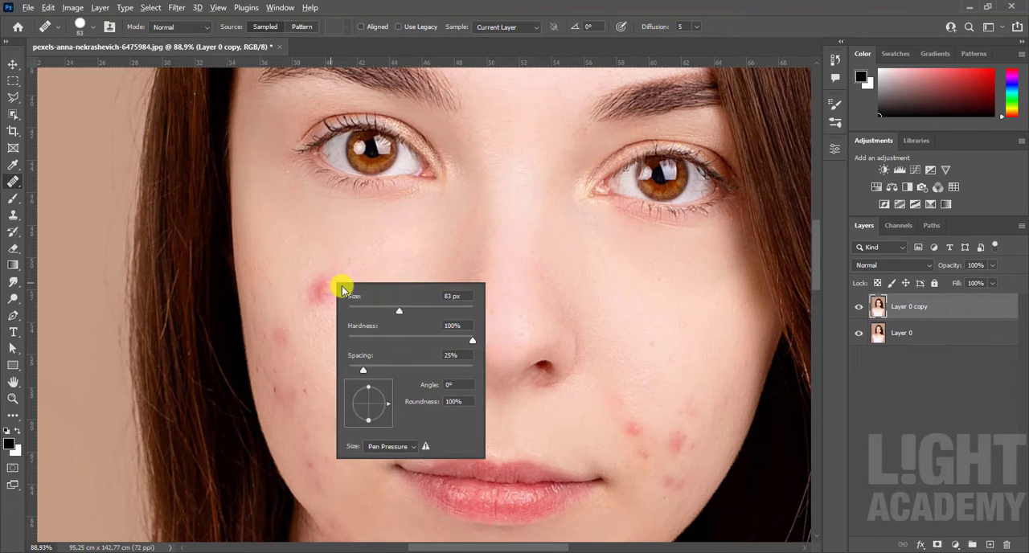
right_click(336, 276, "alt")
left_click(325, 291)
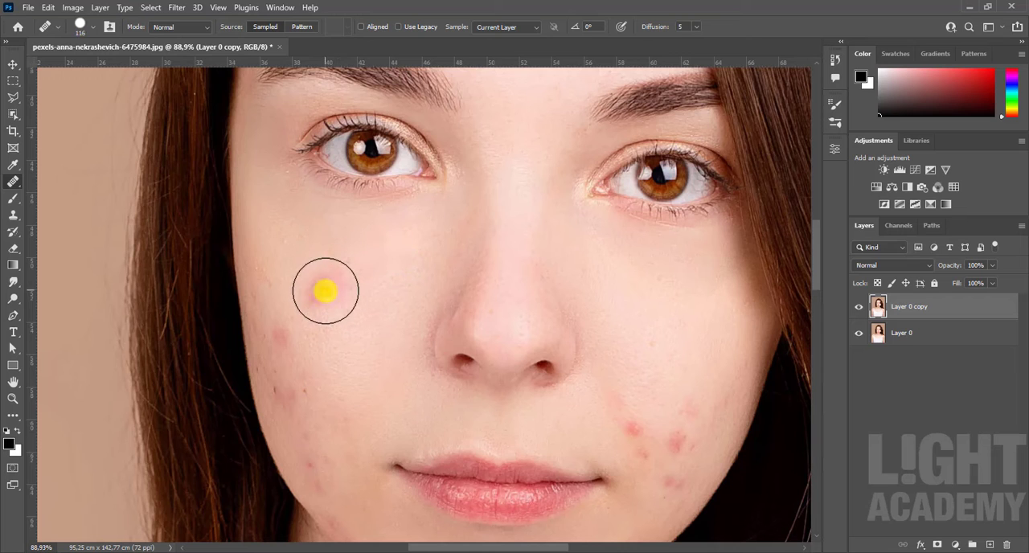
Step: Compare the retouch by hiding and showing Layer 0 copy, and duplicate that layer as the new top layer
scroll(439, 304, "down", 5)
left_click(858, 306)
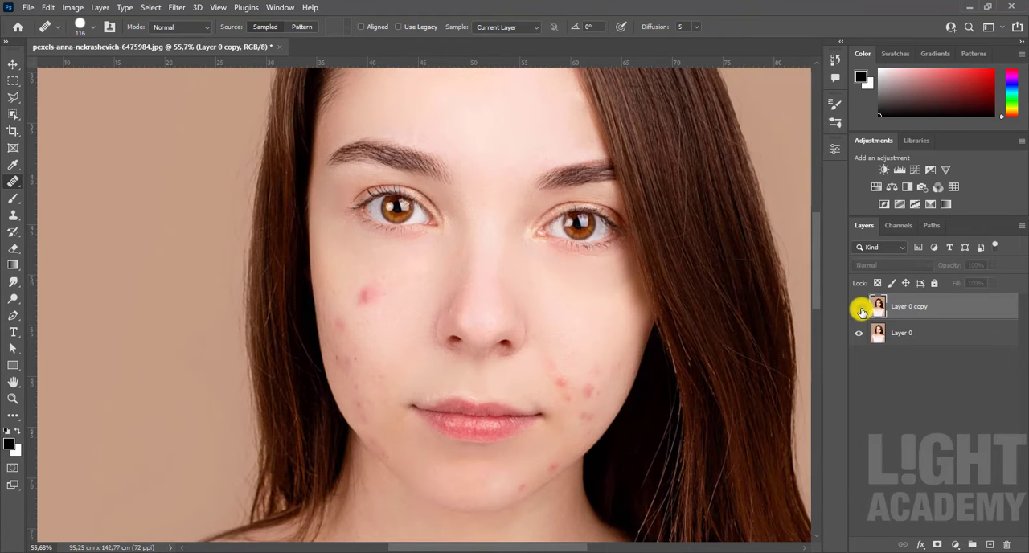
left_click(859, 306)
left_click_drag(986, 314, 992, 544)
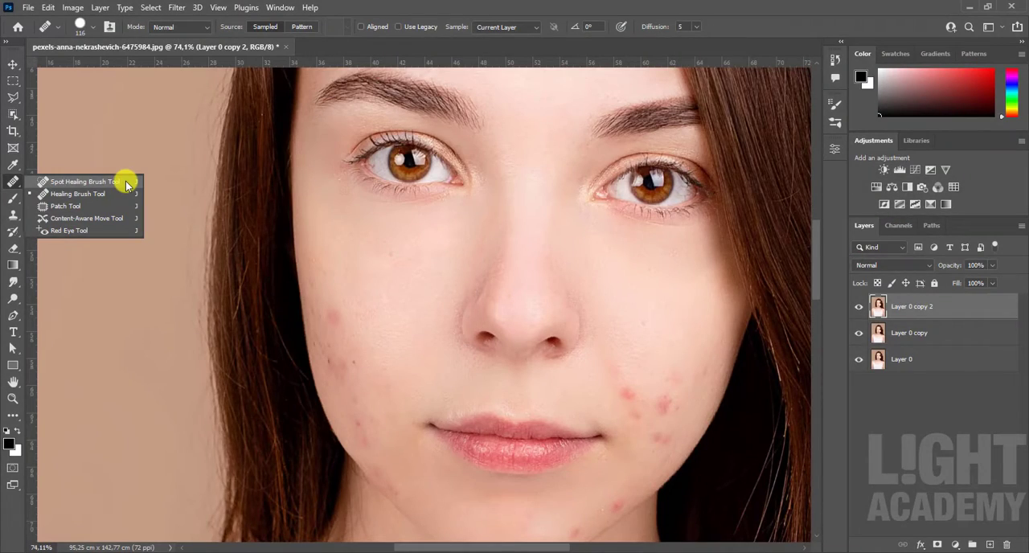
Step: Remove the red and dark spots along the outer part of the woman's right cheek with the Spot Healing Brush Tool
left_click(126, 184)
scroll(361, 347, "up", 5)
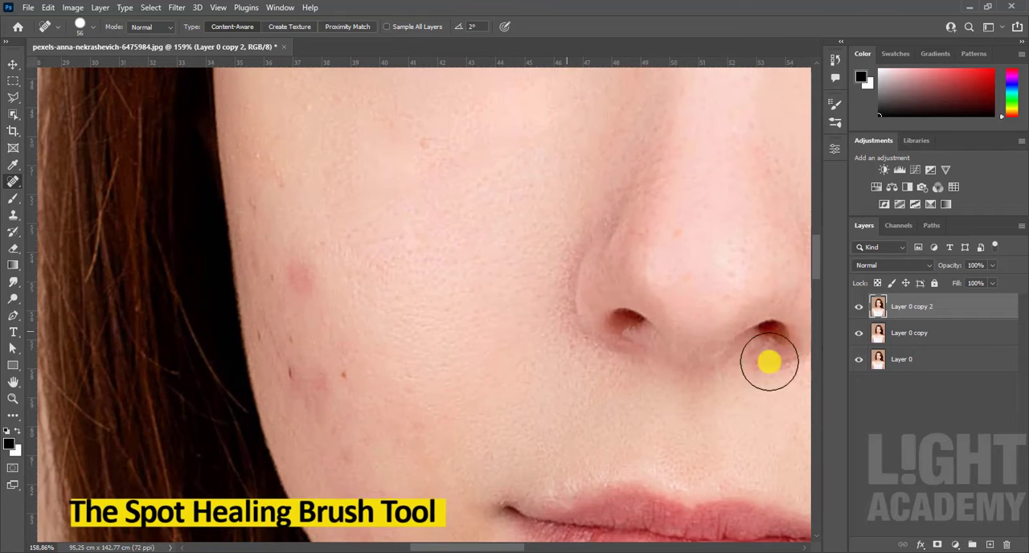
left_click(733, 335)
left_click(300, 277)
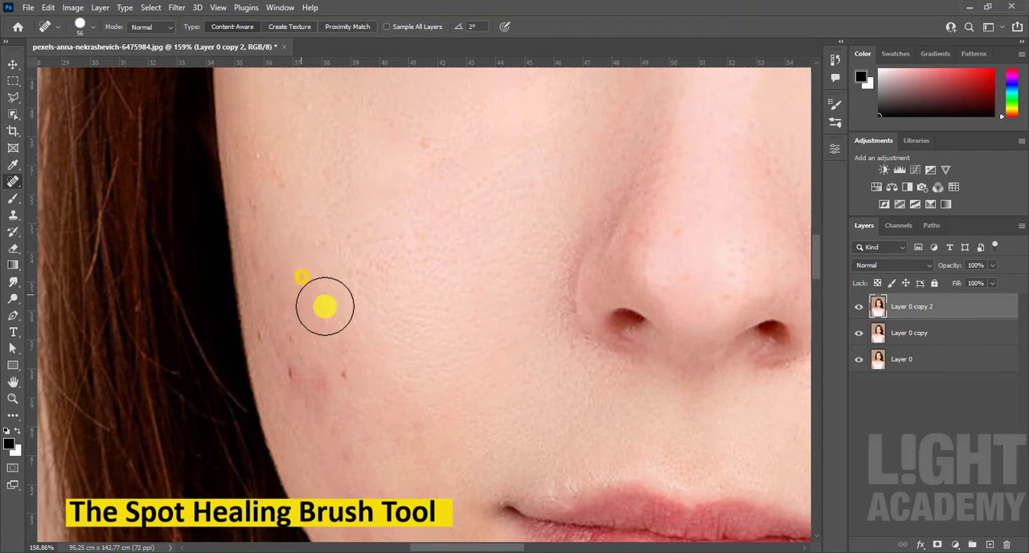
left_click(297, 346)
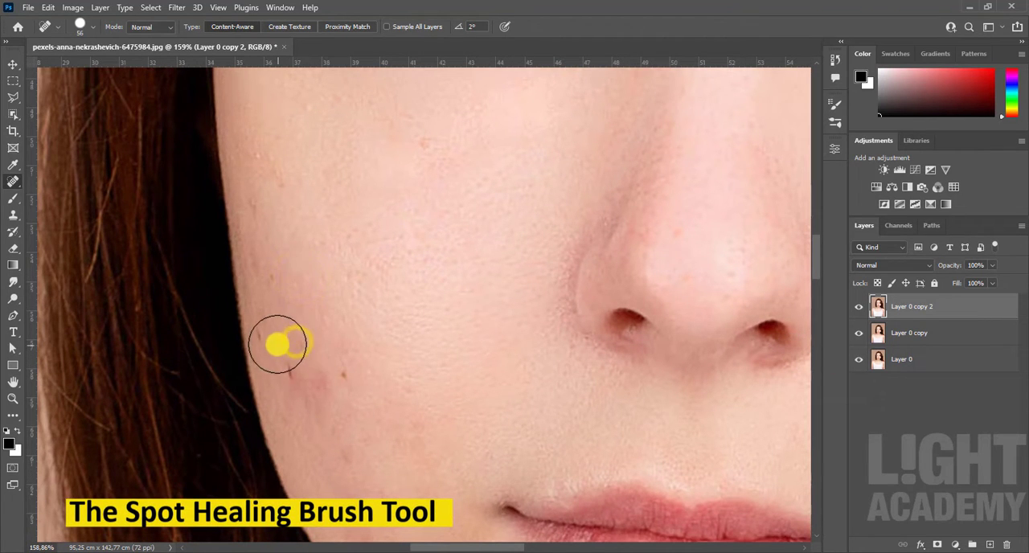
left_click(276, 338)
left_click(282, 281)
left_click(296, 371)
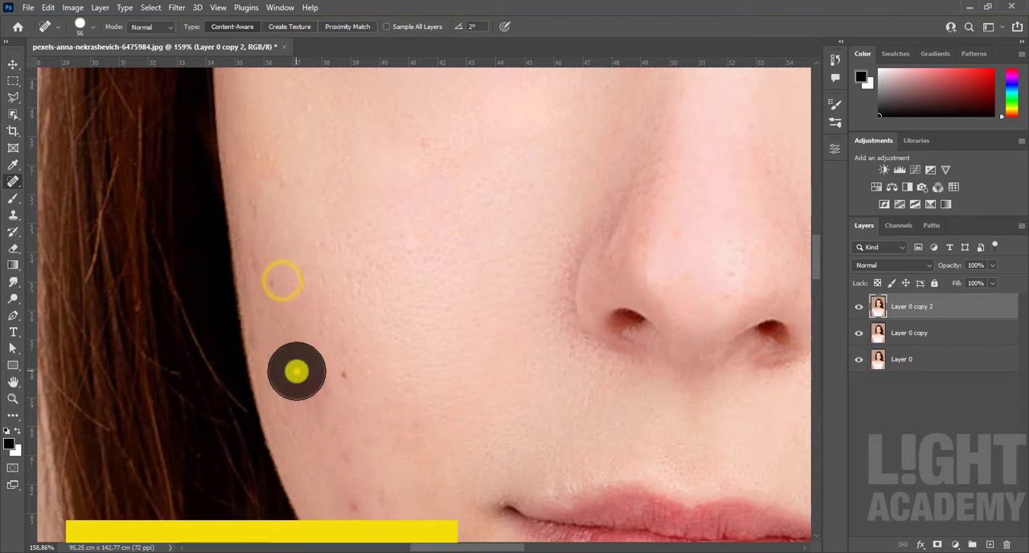
left_click(345, 381)
Step: Spot-heal the remaining small blemishes on the lower right cheek, between the mouth corner and the jawline
scroll(387, 459, "down", 3)
left_click_drag(406, 475, 362, 318)
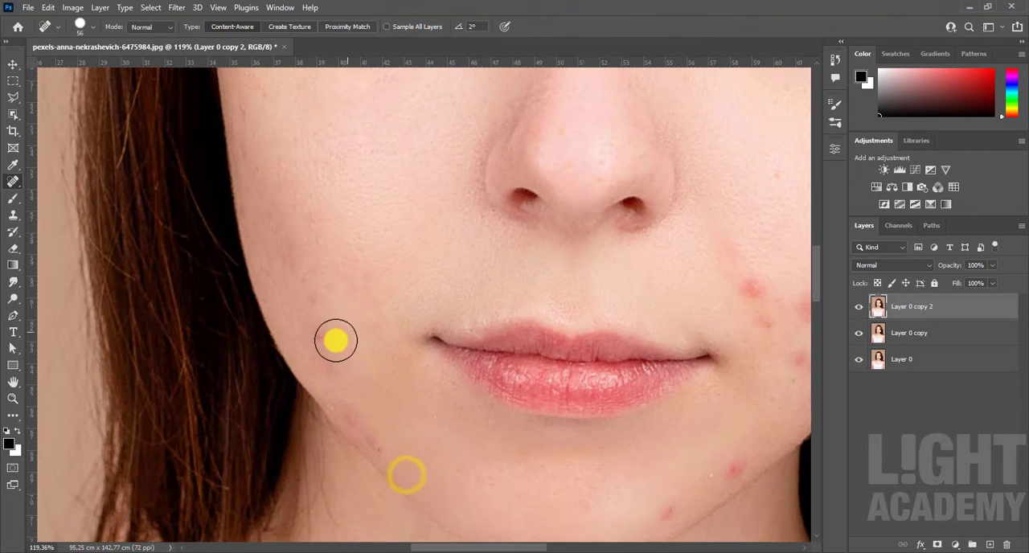
left_click(317, 338)
left_click(323, 367)
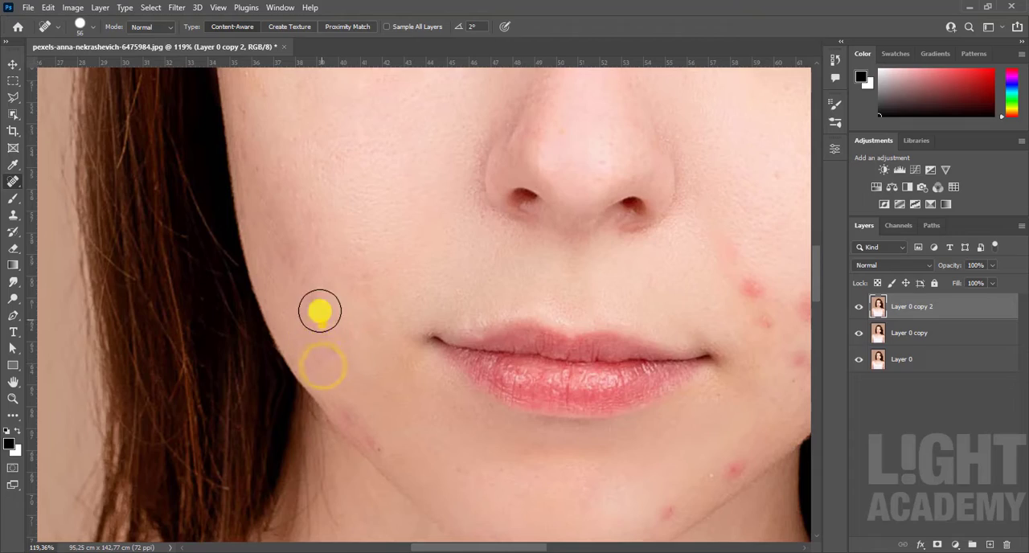
left_click(311, 297)
scroll(374, 328, "down", 5)
left_click(321, 283)
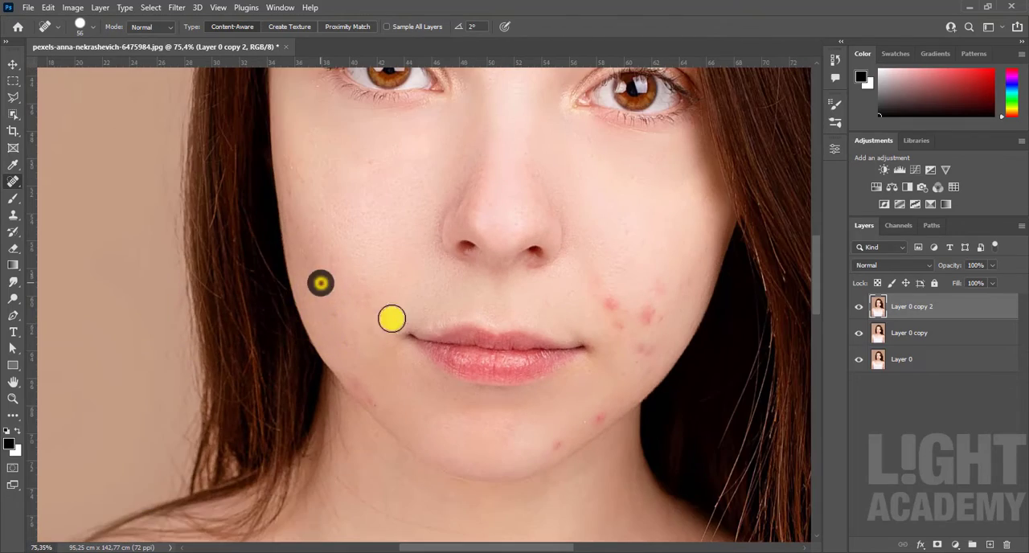
Step: Compare the face before and after spot healing by toggling the visibility of the top two layers
scroll(467, 298, "down", 6)
left_click(861, 332)
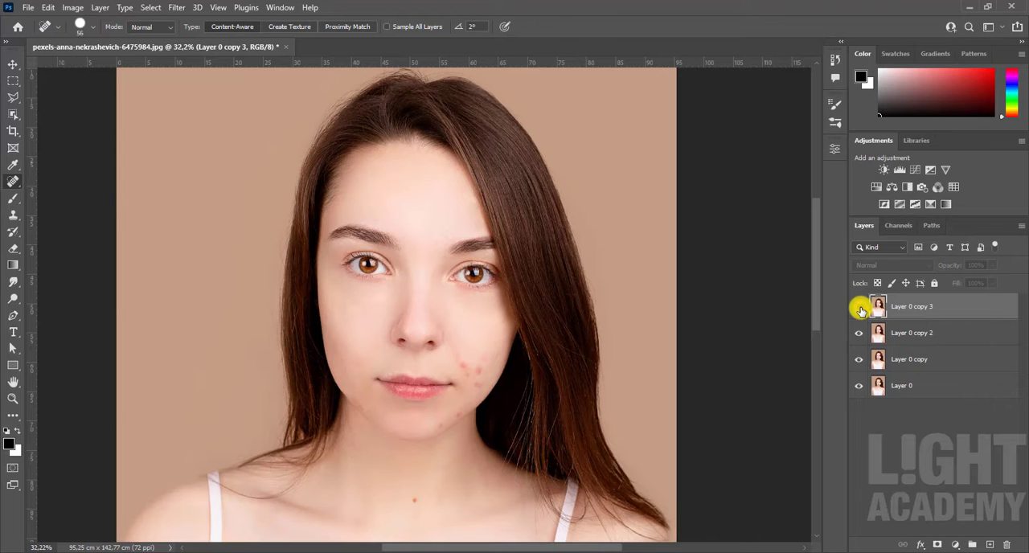
left_click(858, 306)
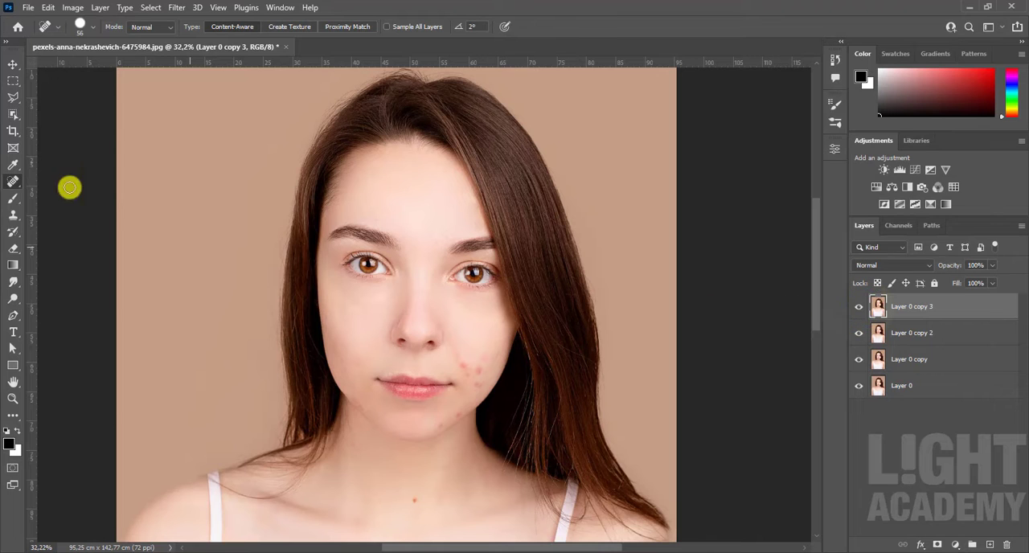
Step: With the Patch Tool, outline two red patches beside the left mouth corner, replace each with clean cheek skin and deselect
right_click(15, 185)
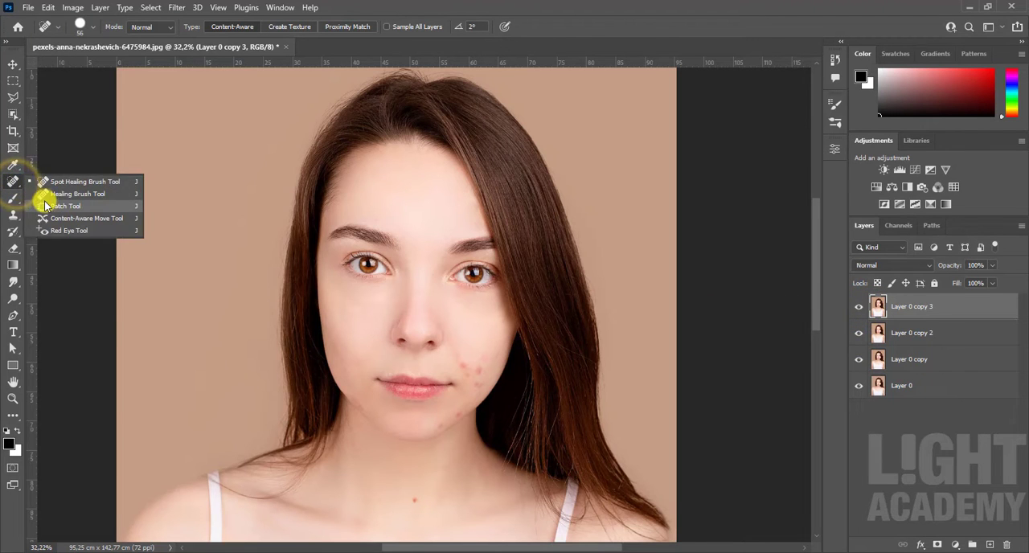
left_click(91, 209)
scroll(452, 367, "up", 3)
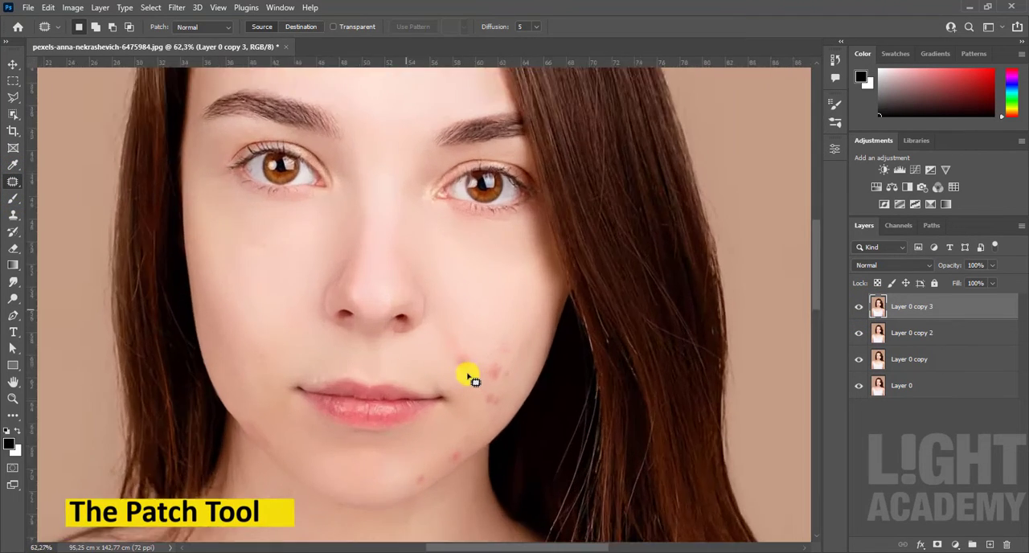
scroll(474, 381, "up", 4)
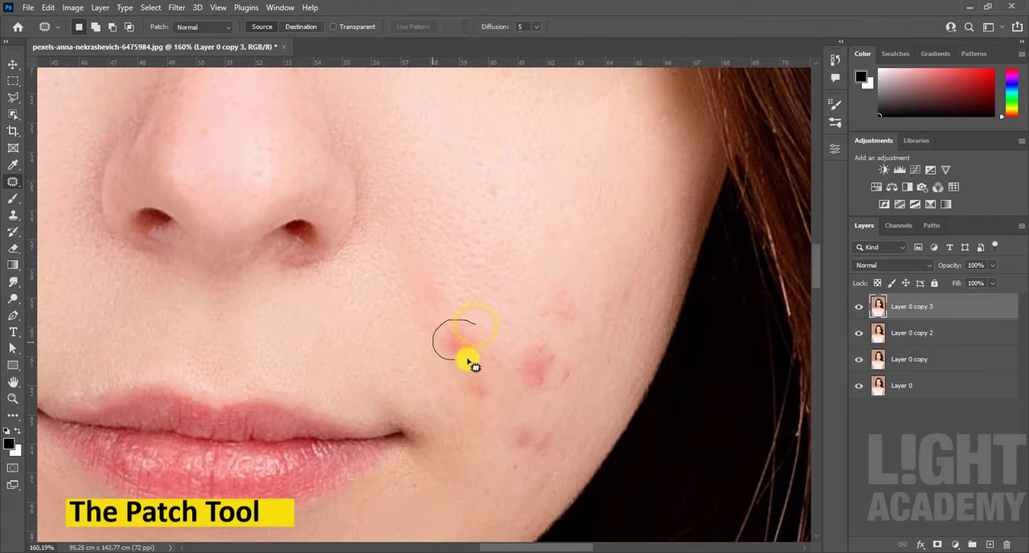
left_click_drag(472, 341, 498, 290)
left_click(503, 325)
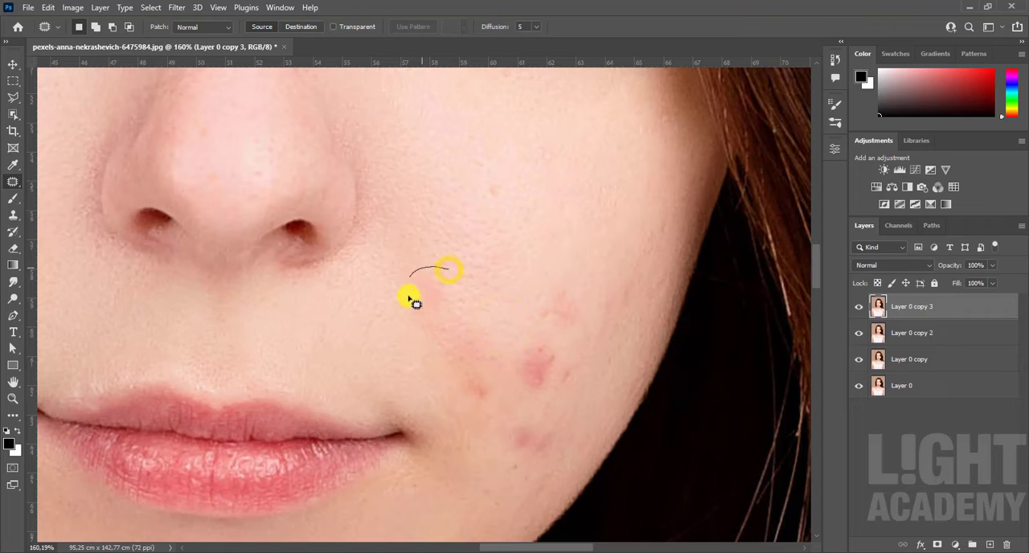
mouse_move(451, 296)
left_mouse_down()
mouse_move(501, 257)
mouse_move(504, 288)
left_mouse_up()
left_click(504, 314)
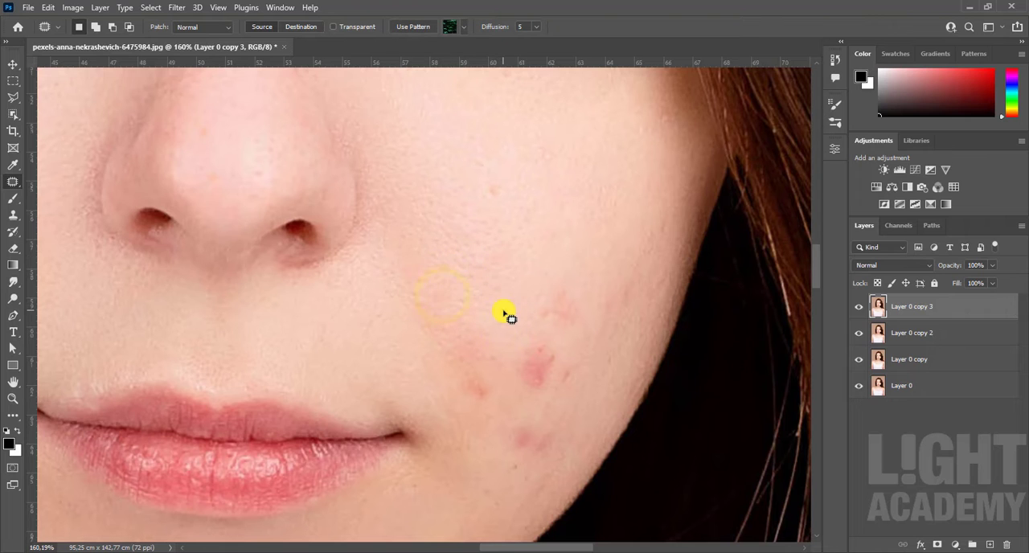
Step: Compare the patched area by hiding and showing Layer 0 copy 3, and duplicate that layer on top
scroll(531, 325, "down", 3)
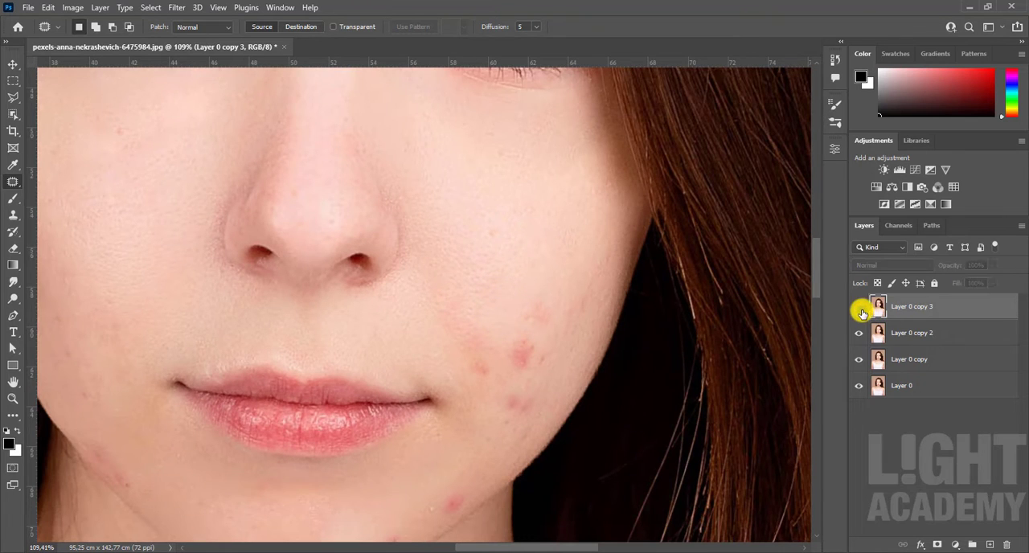
left_click(858, 306)
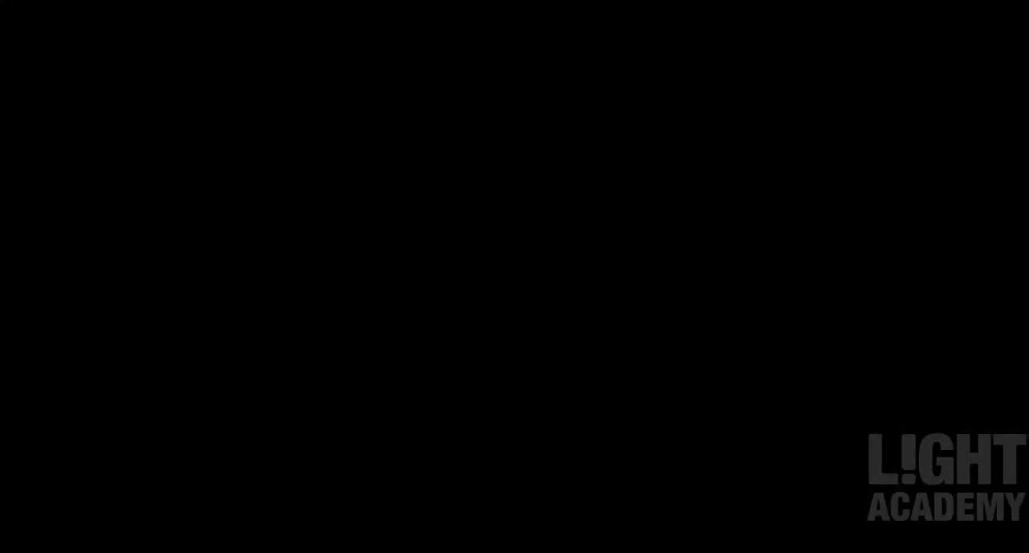
left_click_drag(977, 309, 990, 544)
Step: Using the Content-Aware Move Tool, select clean skin on the left cheek, move it over the faint red blemish below and apply it
scroll(485, 275, "down", 3)
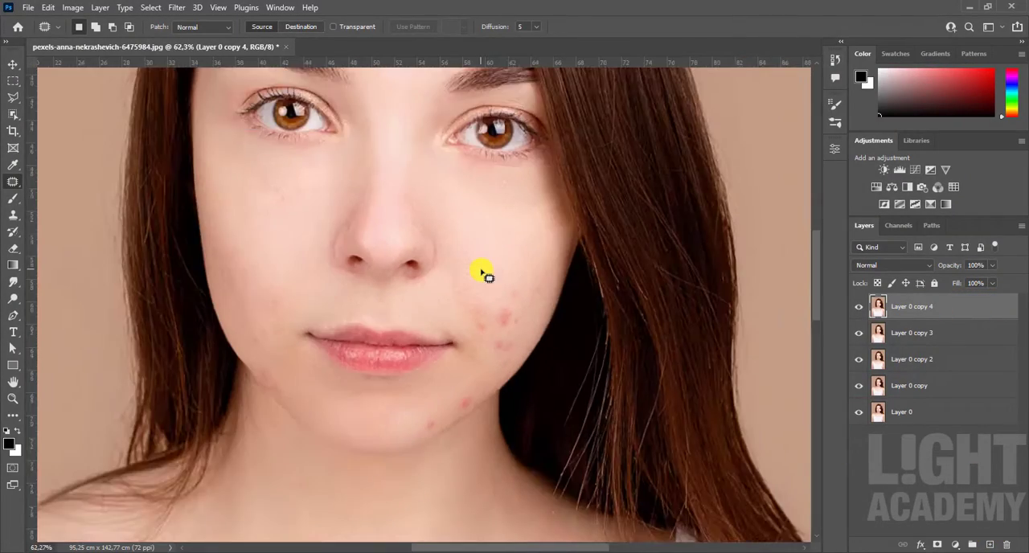
scroll(485, 275, "down", 3)
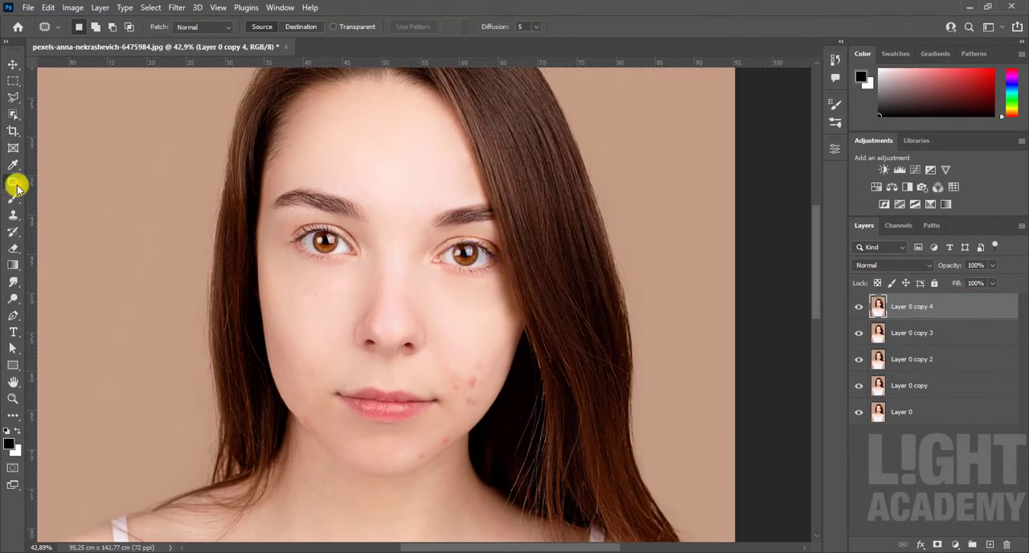
left_click_drag(16, 187, 109, 224)
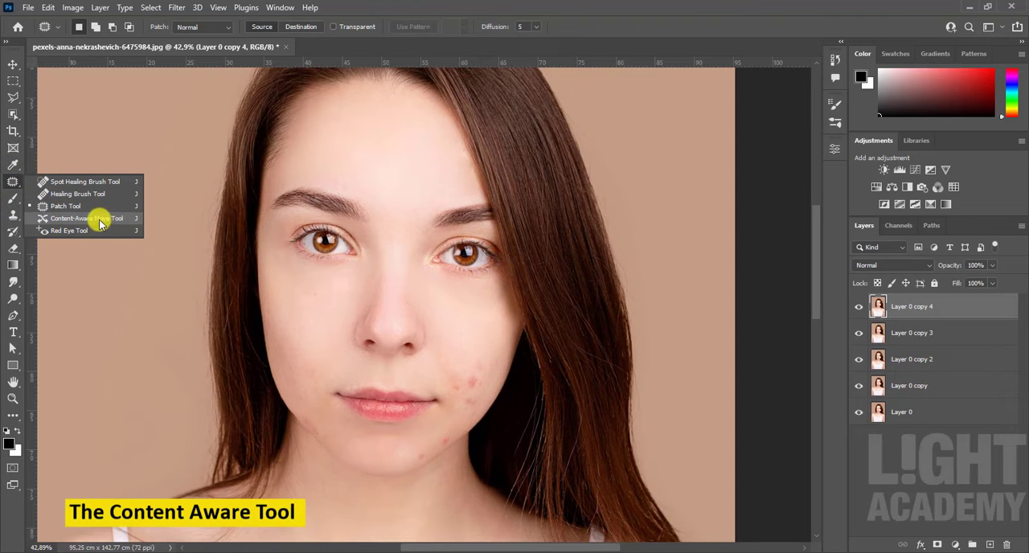
left_click(114, 222)
scroll(470, 381, "up", 6)
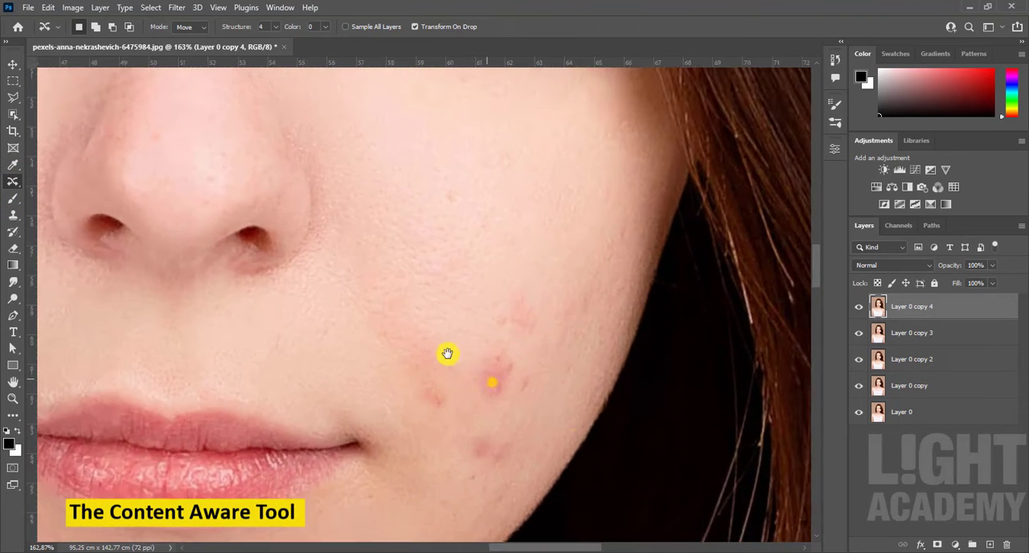
left_click_drag(446, 354, 418, 253)
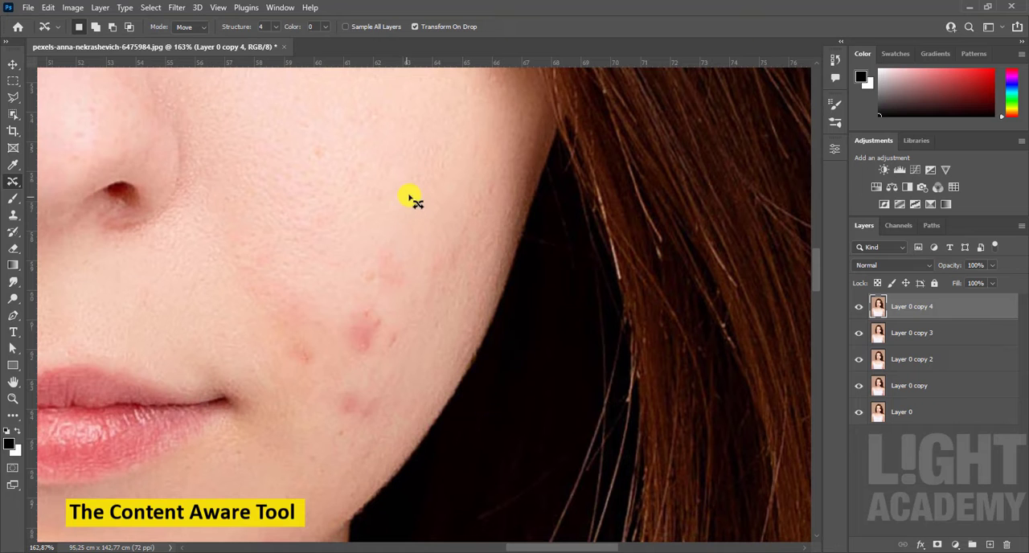
mouse_move(411, 186)
left_mouse_down()
mouse_move(362, 218)
mouse_move(409, 235)
mouse_move(414, 188)
mouse_move(394, 284)
left_mouse_up()
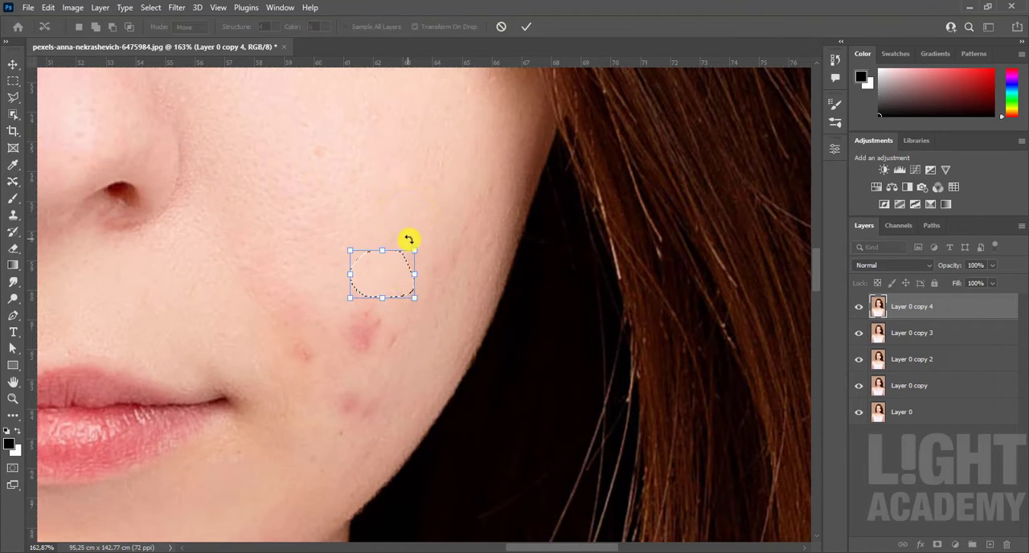
left_click(523, 30)
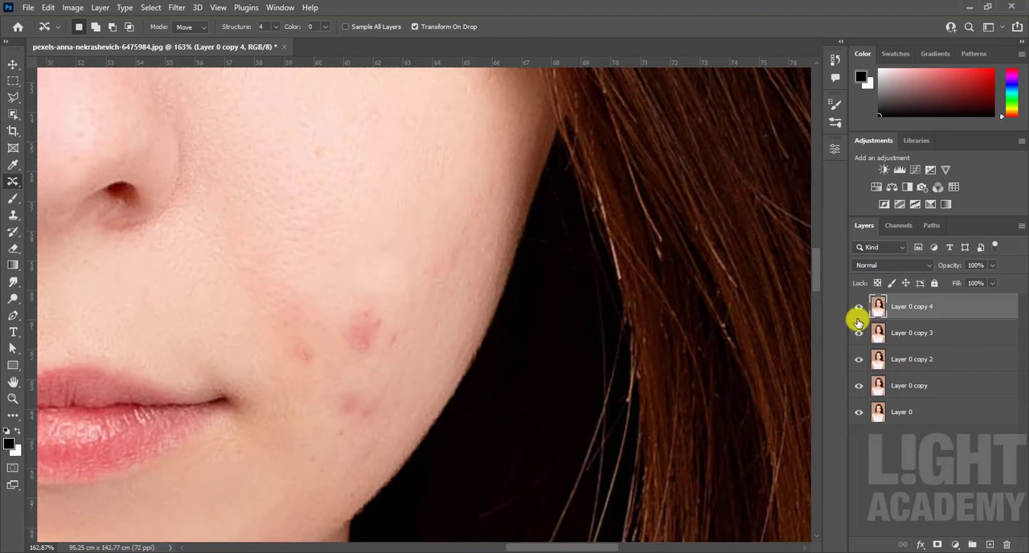
Step: Hide and show Layer 0 copy 4 to compare the left cheek before and after the content-aware move
left_click(858, 306)
left_click(858, 306)
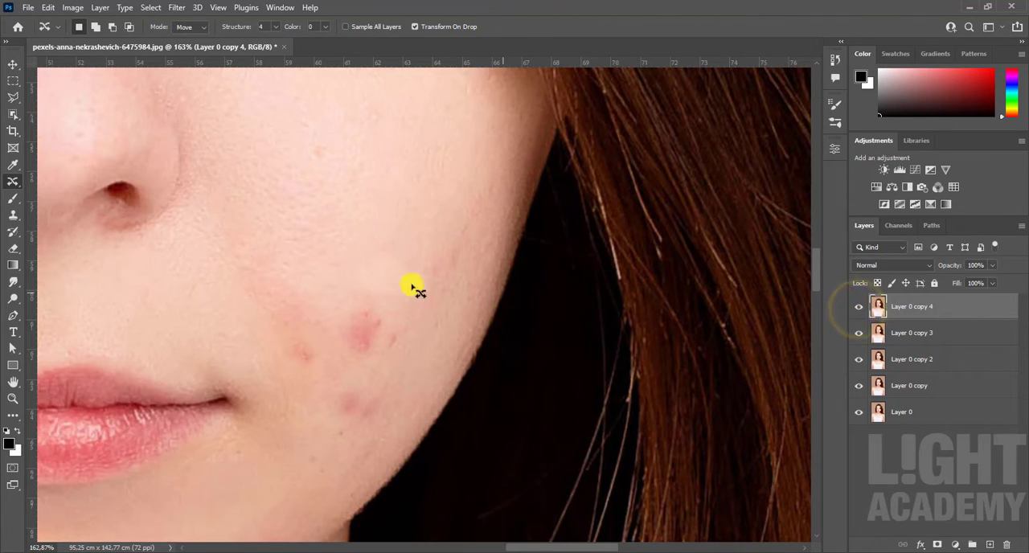
scroll(386, 283, "down", 4)
left_click_drag(390, 285, 510, 332)
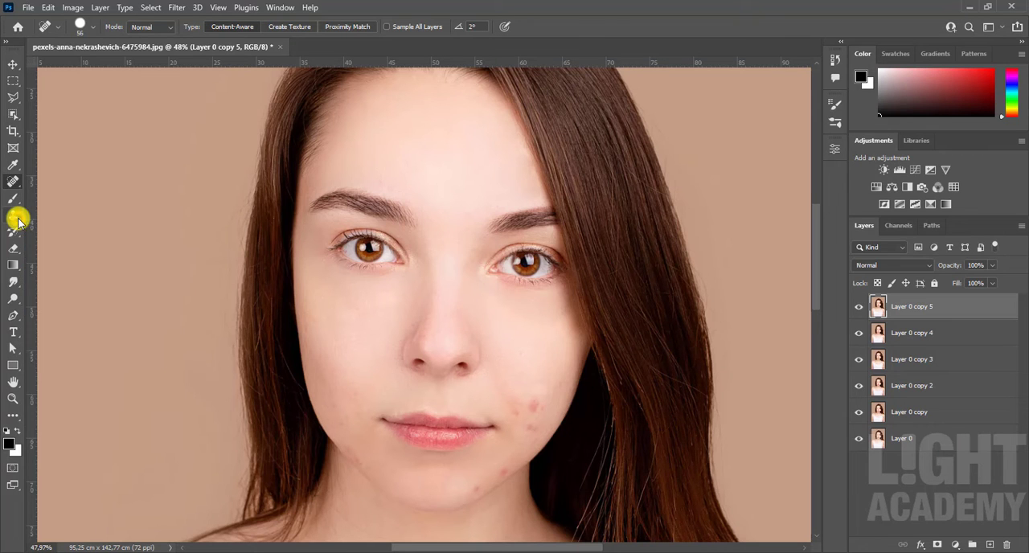
Step: With the Clone Stamp Tool, copy clean cheek skin from just above over the large red spot on the left cheek
left_click(16, 217)
left_click(97, 217)
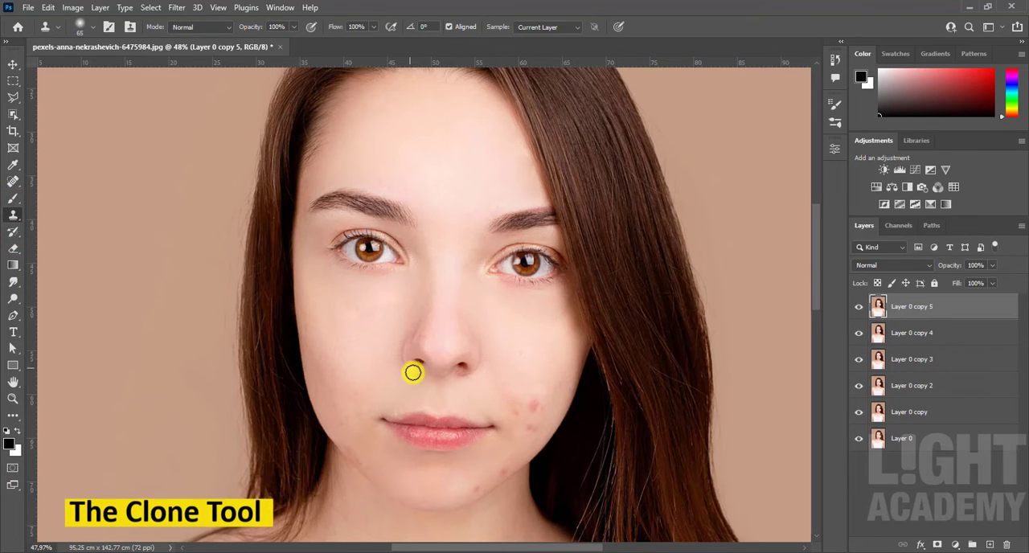
scroll(534, 413, "up", 8)
left_click_drag(534, 413, 489, 352)
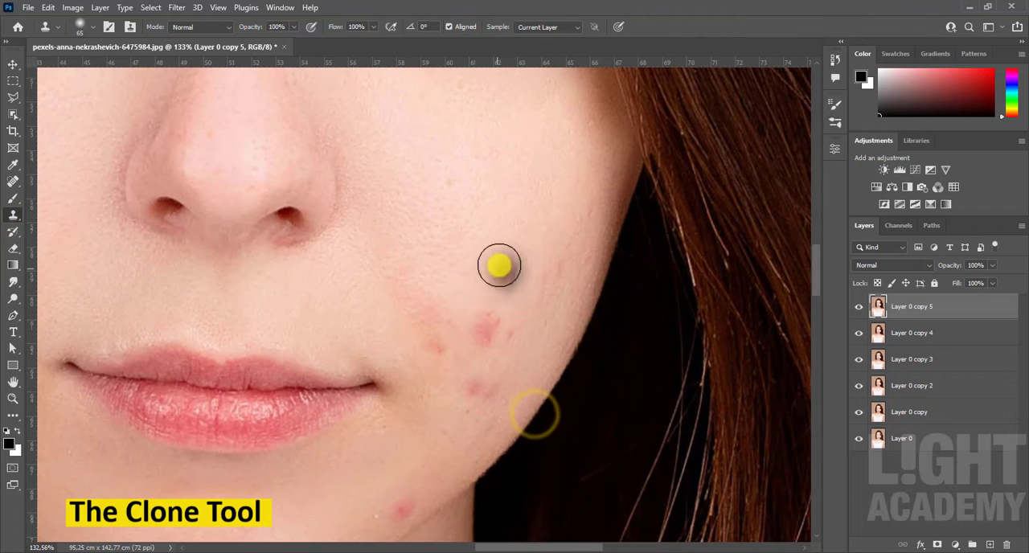
scroll(461, 337, "up", 3)
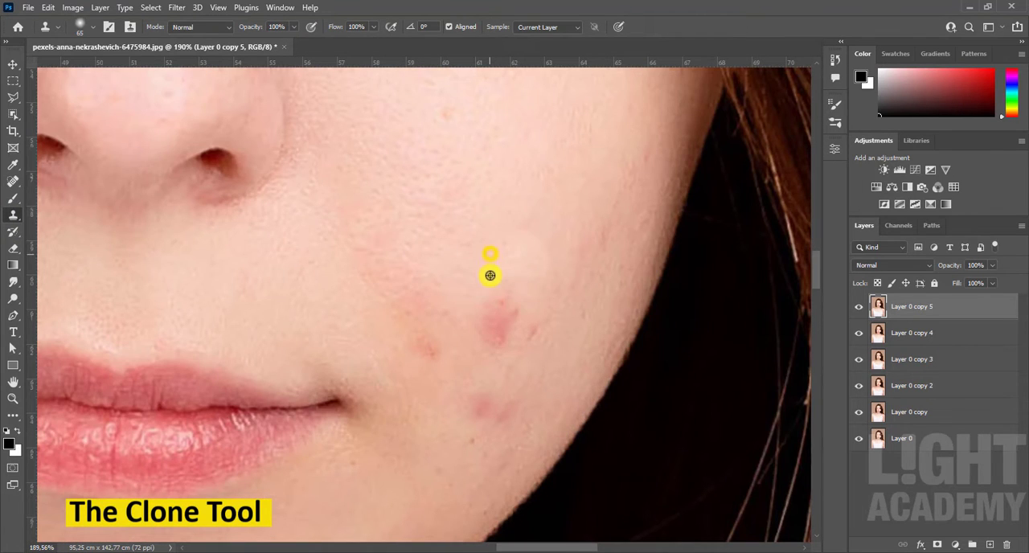
left_click(489, 326)
left_click(498, 276, "alt")
left_click(509, 321)
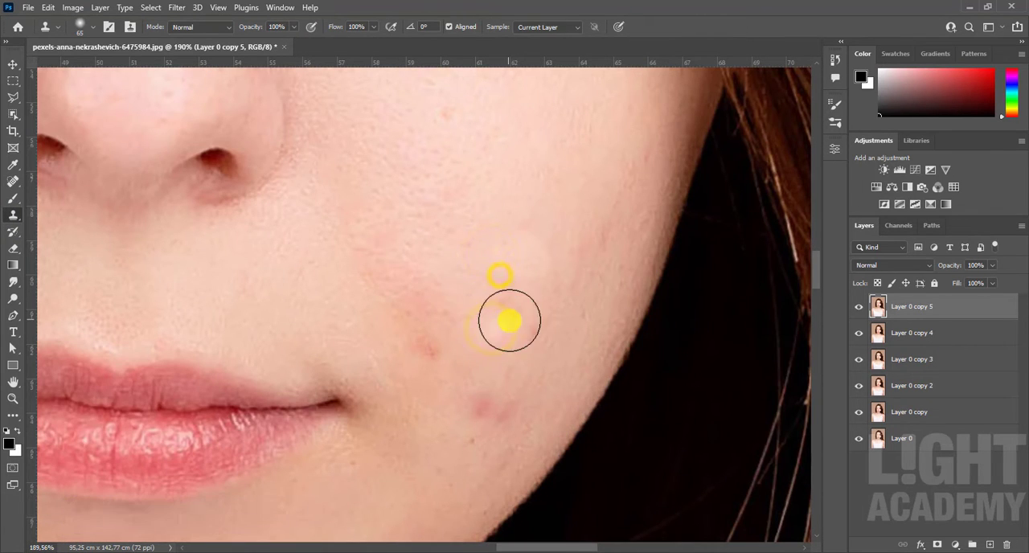
Step: Clone clean skin over the reddish blemishes between the left cheek and the left mouth corner
left_click(490, 276, "alt")
left_click(442, 312)
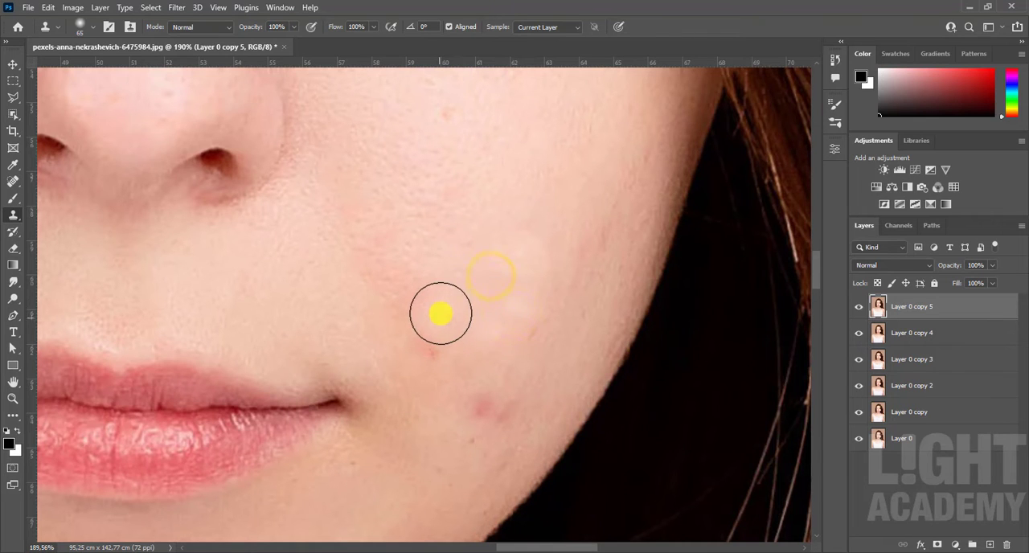
left_click_drag(440, 314, 449, 313)
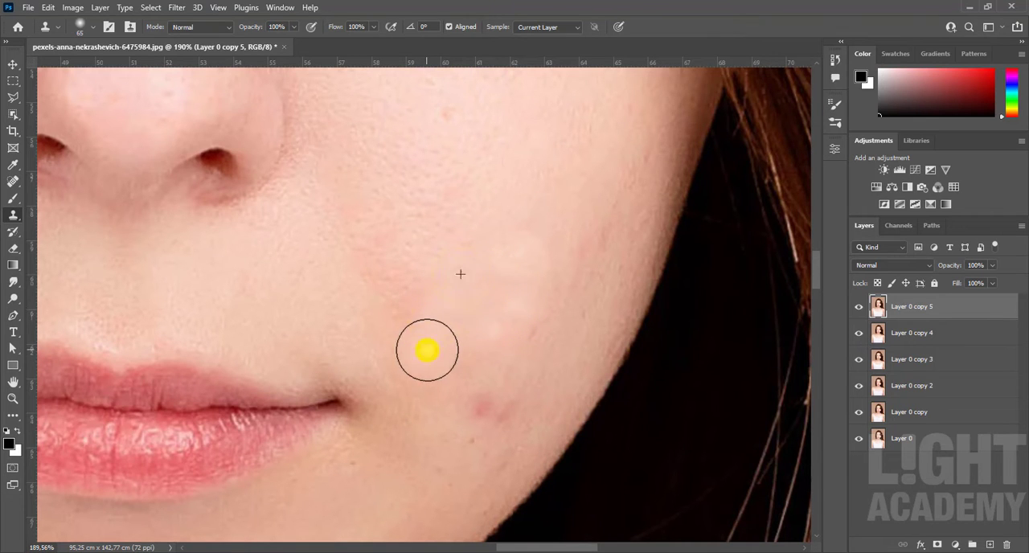
scroll(452, 287, "down", 8)
left_click_drag(424, 238, 463, 348)
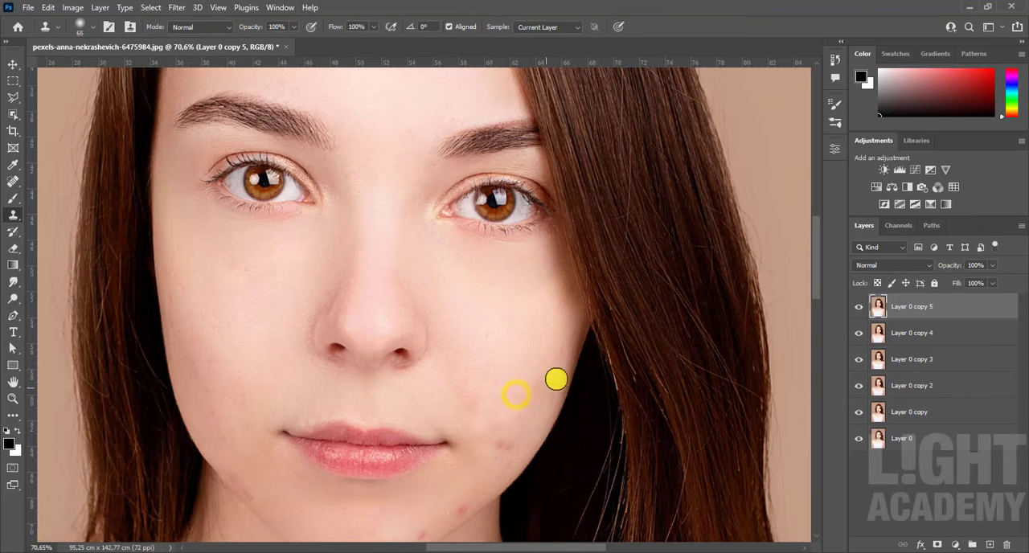
Step: Hide and show Layer 0 copy 5 to compare the left cheek before and after cloning
left_click(862, 312)
left_click(862, 312)
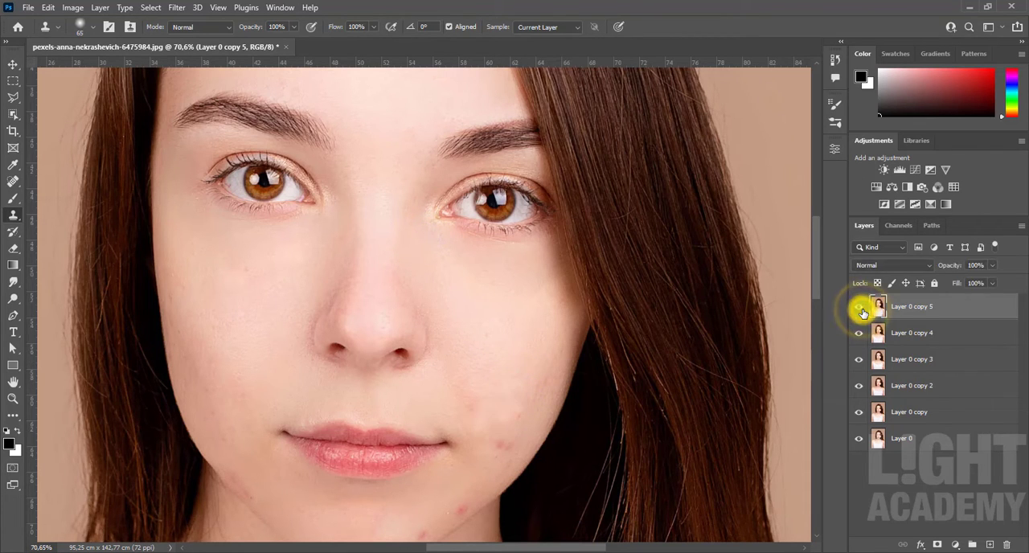
left_click(862, 312)
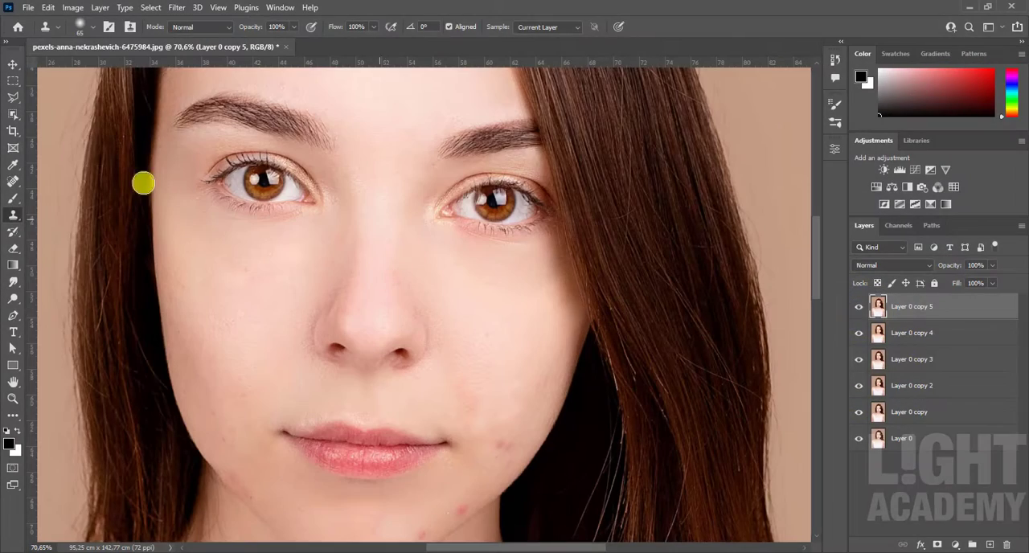
left_click(13, 66)
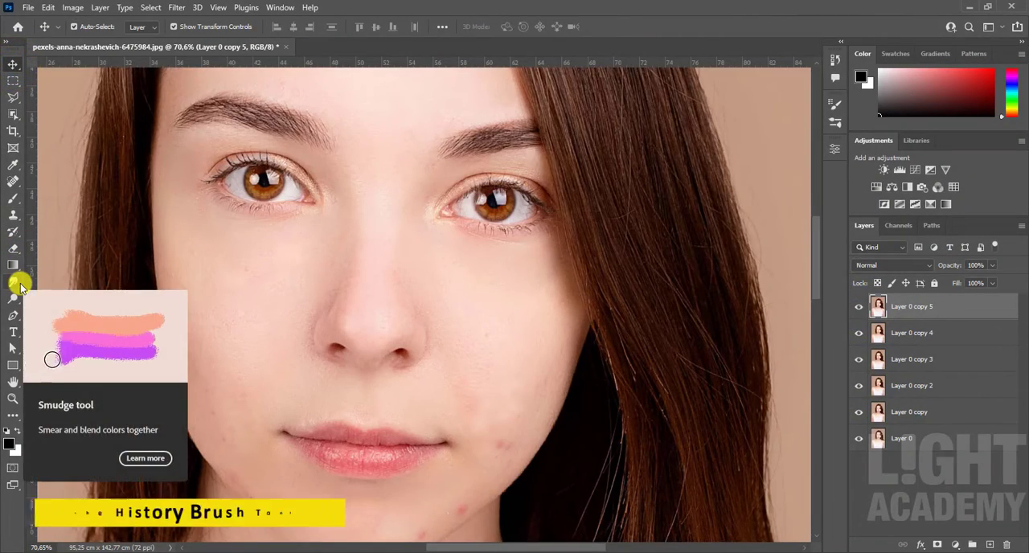
Step: Paint both cheeks with the History Brush, enlarged to 210 px, to bring back the original blemishes
left_click(16, 233)
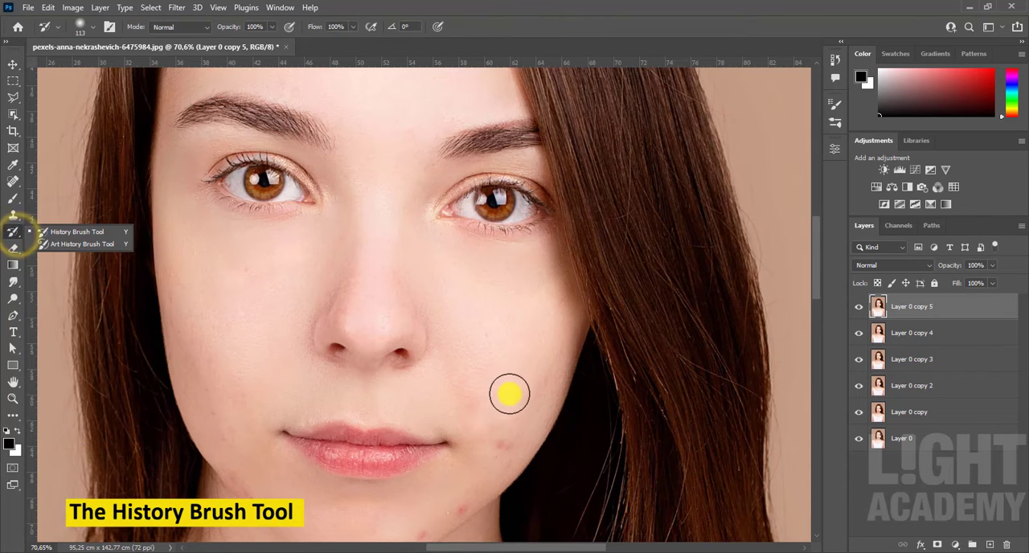
left_click_drag(514, 394, 526, 391)
left_click_drag(507, 330, 505, 394)
mouse_move(526, 360)
left_mouse_down()
mouse_move(501, 418)
mouse_move(470, 445)
mouse_move(414, 466)
mouse_move(335, 464)
mouse_move(266, 425)
mouse_move(220, 376)
mouse_move(210, 287)
mouse_move(269, 356)
left_mouse_up()
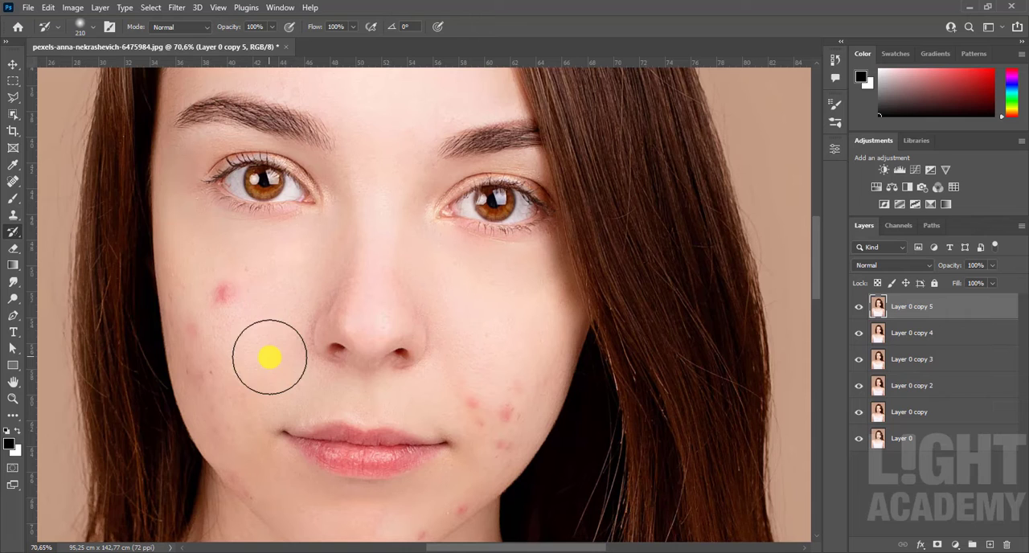
Step: Compare the history-brushed cheeks by hiding and showing Layer 0 copy 5, and delete that layer
left_click(858, 306)
left_click(858, 306)
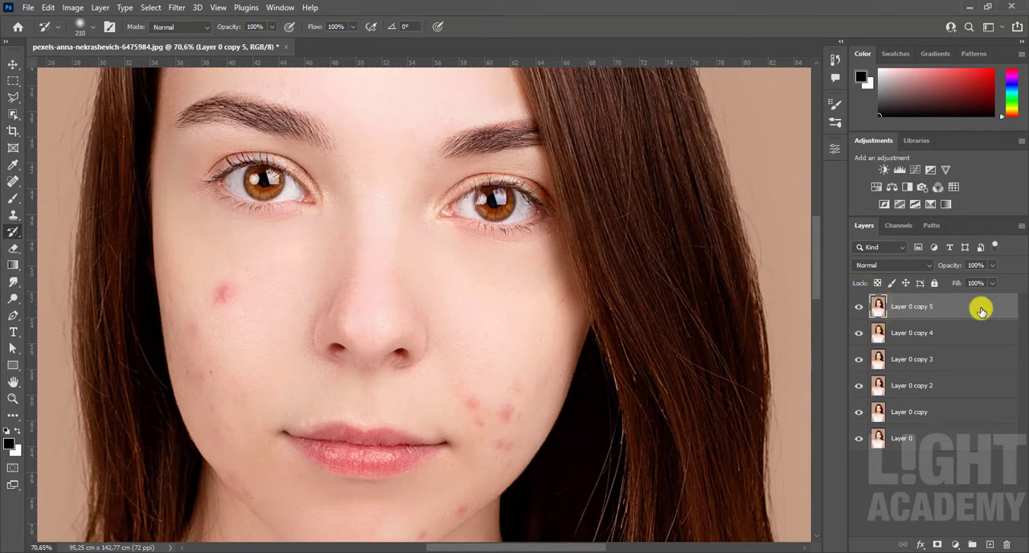
key("Delete")
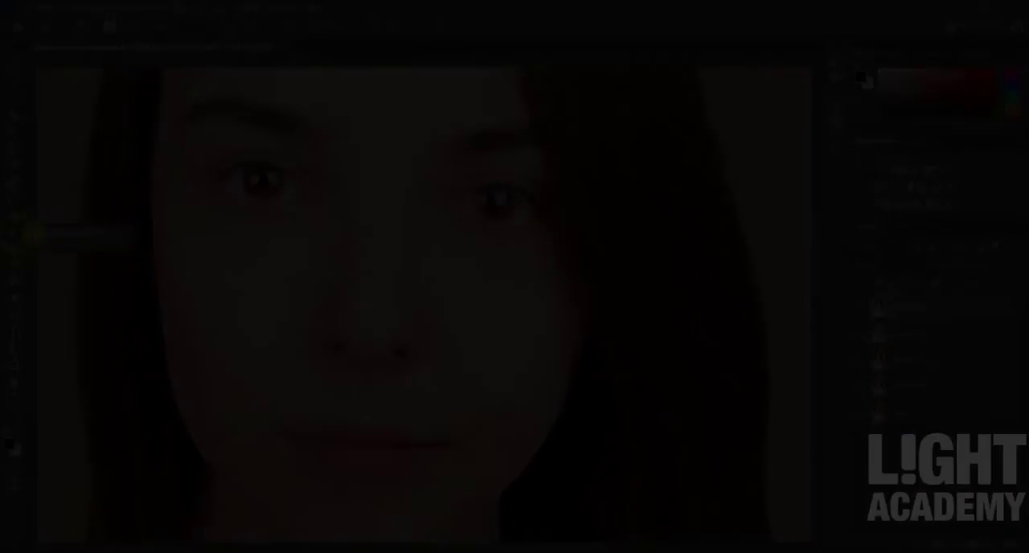
Step: Paint over the red blemishes on the left cheek with the Art History Brush, using the Tight Short style and a 114 px brush
right_click(13, 232)
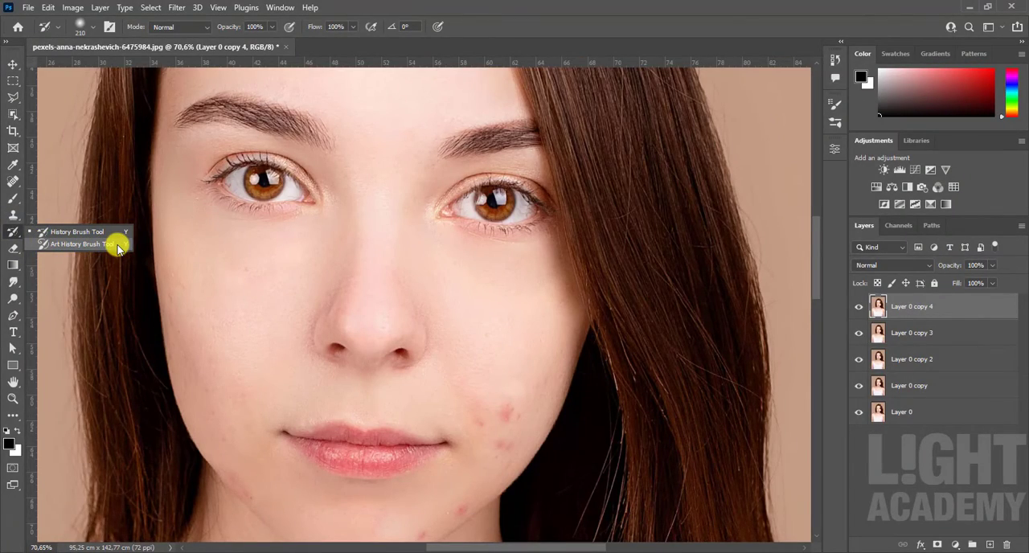
left_click(117, 245)
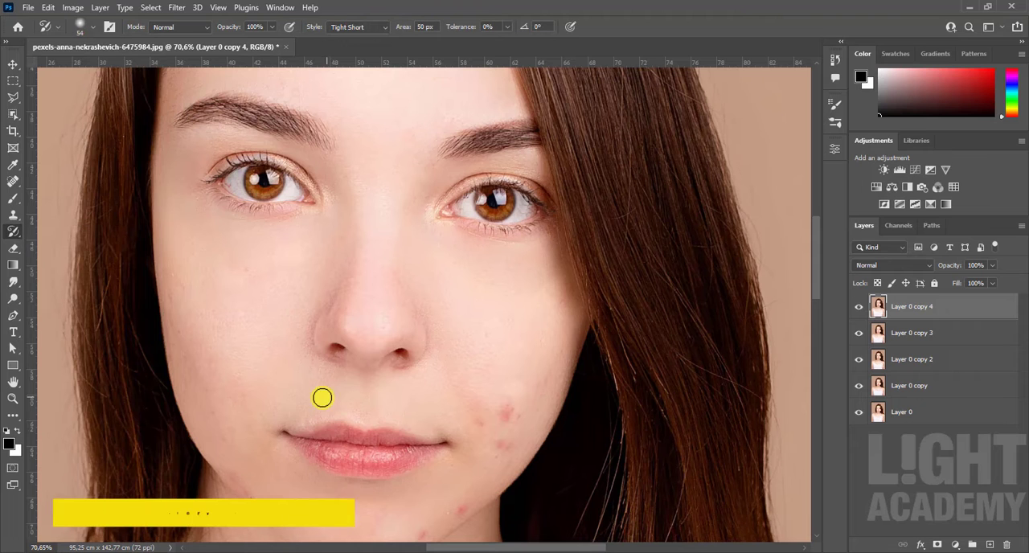
mouse_move(504, 417)
left_mouse_down()
mouse_move(518, 419)
mouse_move(499, 418)
left_mouse_up()
scroll(515, 421, "up", 5)
scroll(488, 470, "down", 9)
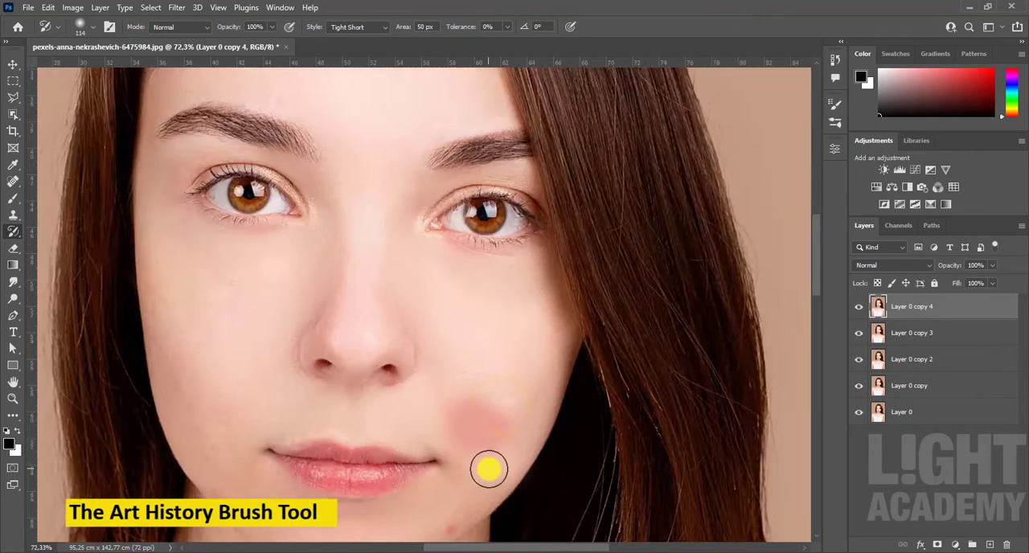
left_click(500, 423)
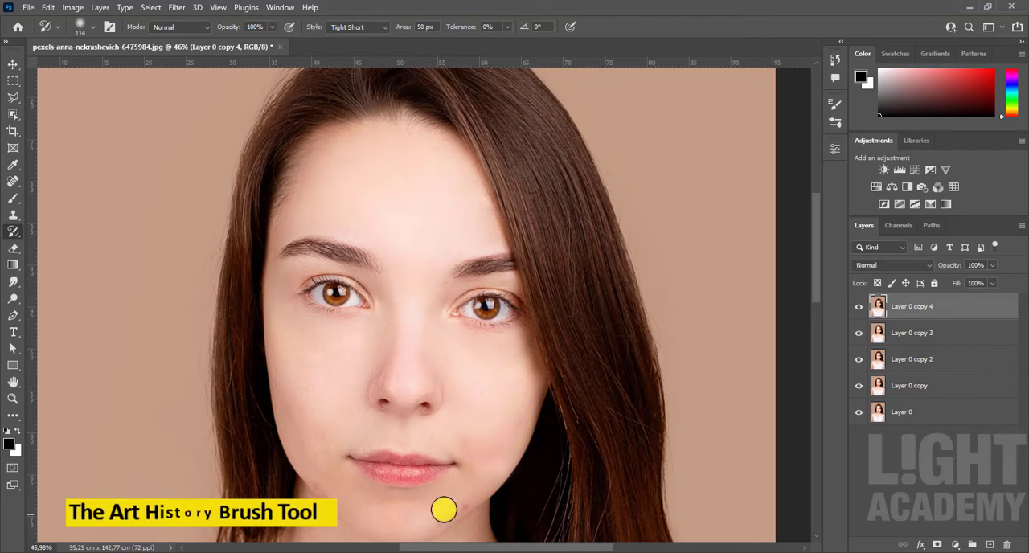
key("v")
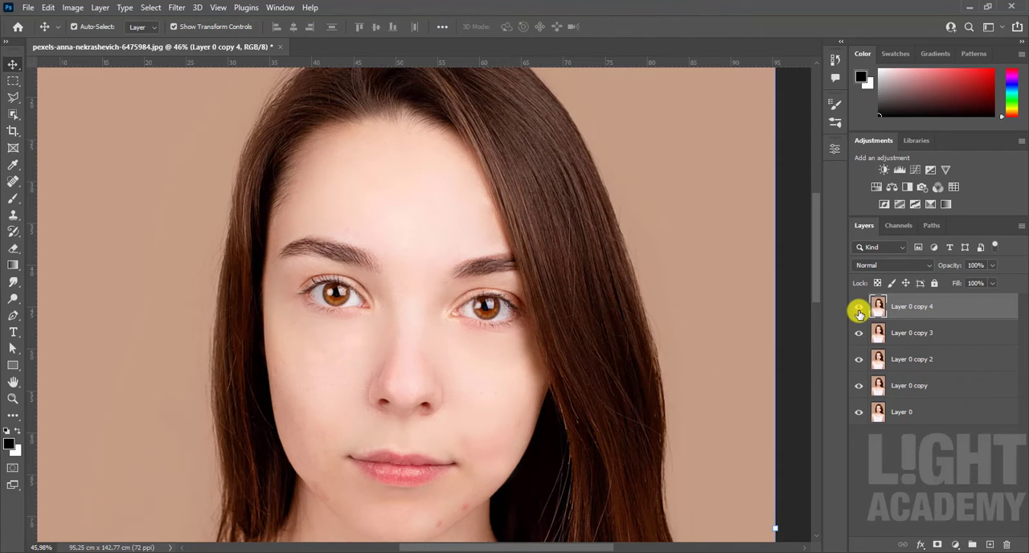
Step: Hide and show Layer 0 copy 4 to compare the left cheek before and after the art history strokes
left_click(857, 310)
left_click(858, 311)
left_click(859, 312)
left_click(859, 313)
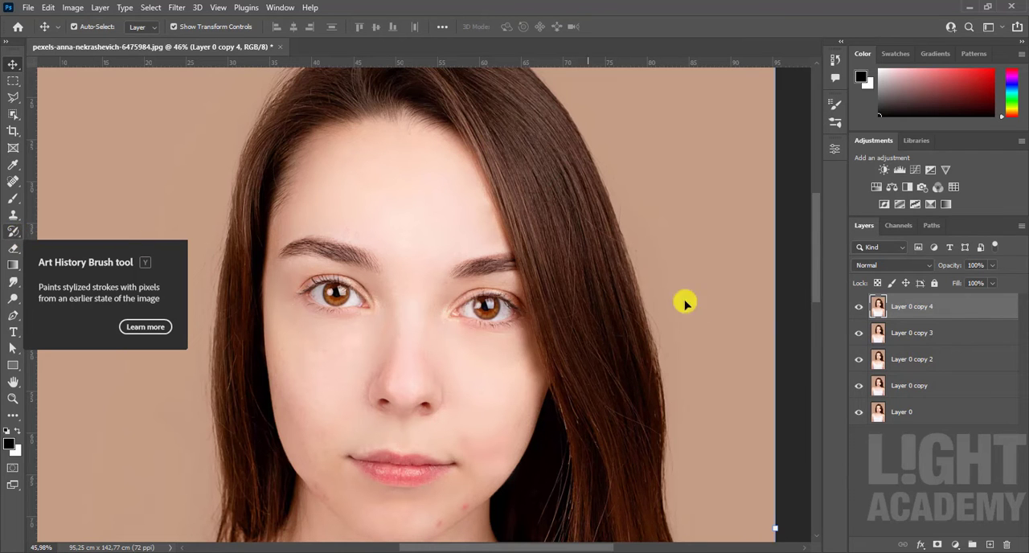
Step: Duplicate Layer 0 copy 4 and soften the cheek skin on the copy with a 389 px Blur Tool at 50% strength
left_click_drag(985, 313, 989, 544)
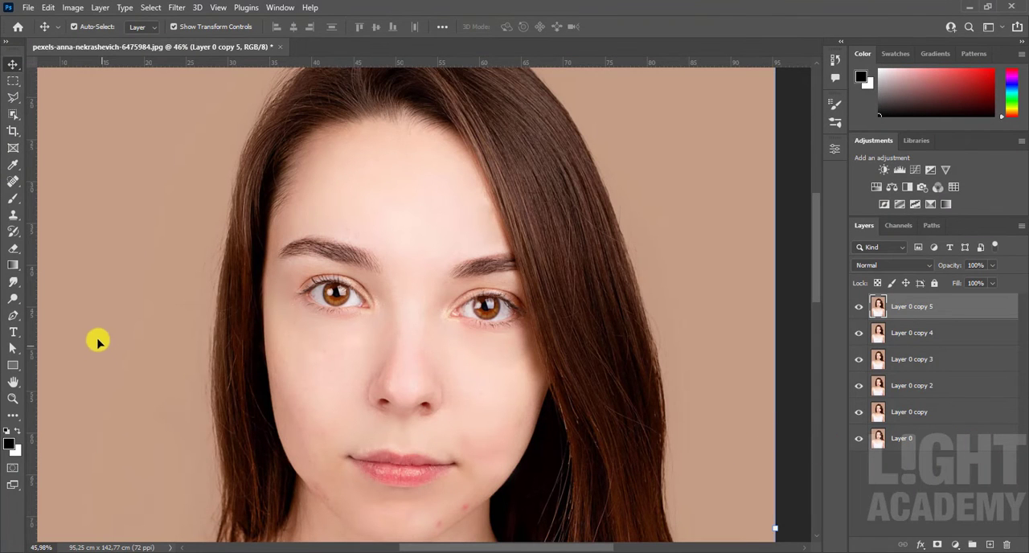
right_click(13, 285)
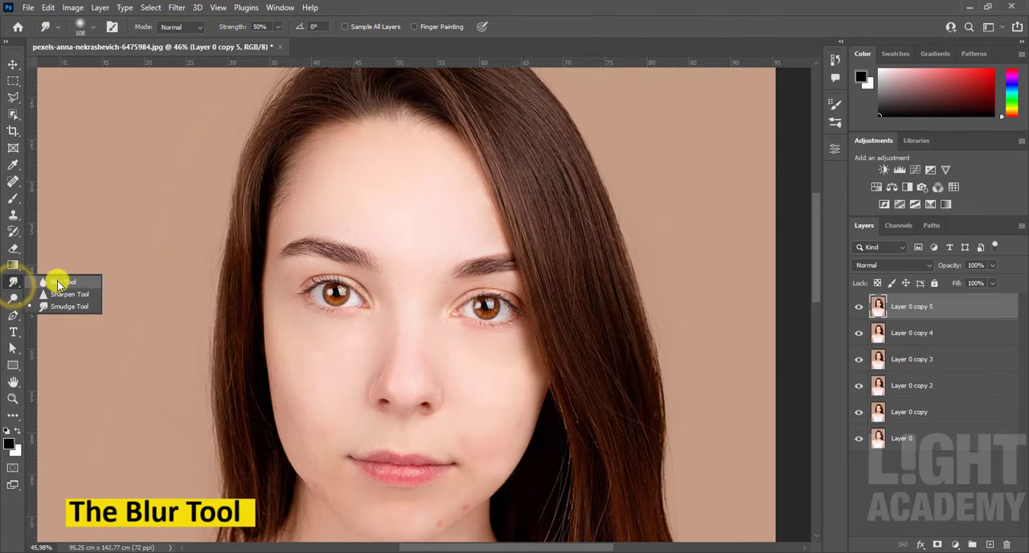
left_click(58, 280)
scroll(471, 447, "up", 2)
scroll(471, 447, "up", 3)
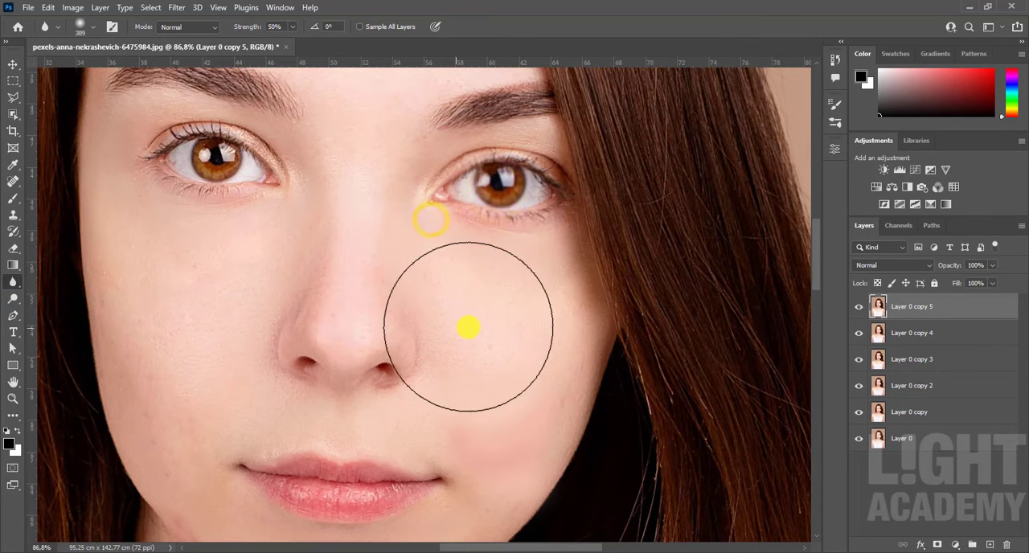
scroll(471, 323, "down", 3)
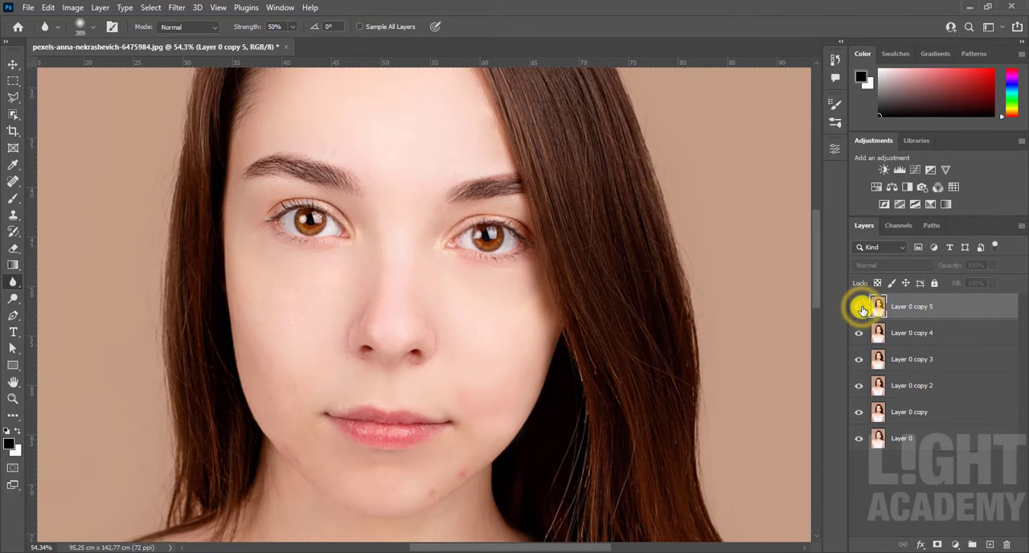
left_click(858, 306)
Step: Sharpen the right eye and its lashes with the Sharpen Tool at 100% strength with Protect Detail on
left_click_drag(12, 282, 49, 295)
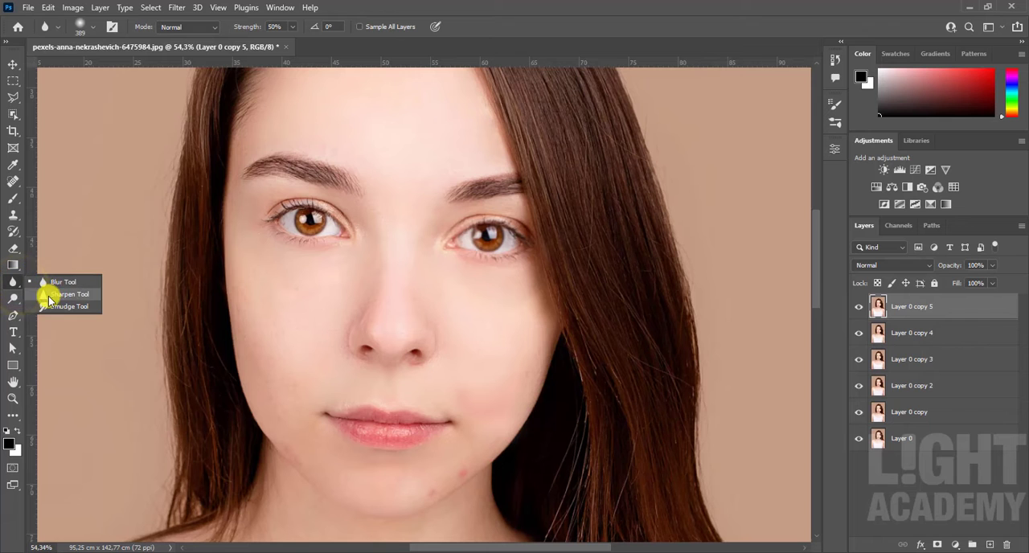
left_click(90, 295)
scroll(298, 225, "up", 5)
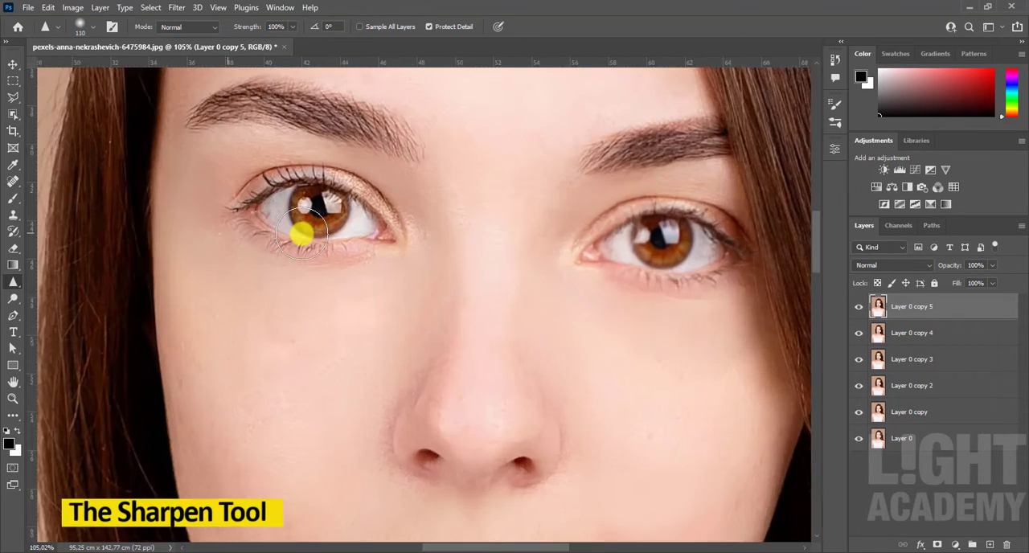
mouse_move(332, 214)
left_mouse_down()
mouse_move(355, 215)
mouse_move(277, 201)
left_mouse_up()
scroll(345, 252, "down", 3)
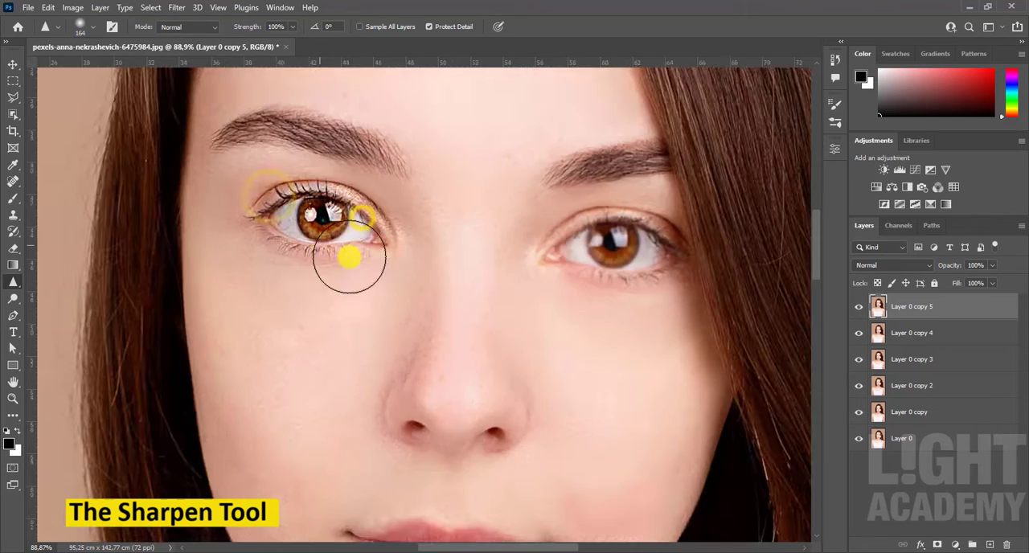
left_click(533, 266)
Step: Toggle the visibility of Layer 0 copy 5 to compare the eye before and after sharpening
key("v")
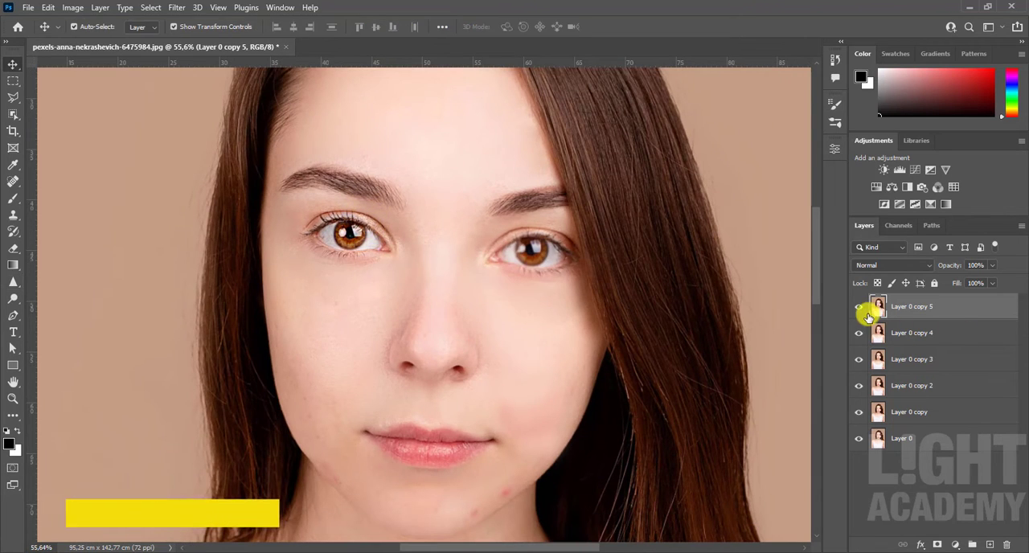
left_click(864, 311)
scroll(482, 301, "down", 2)
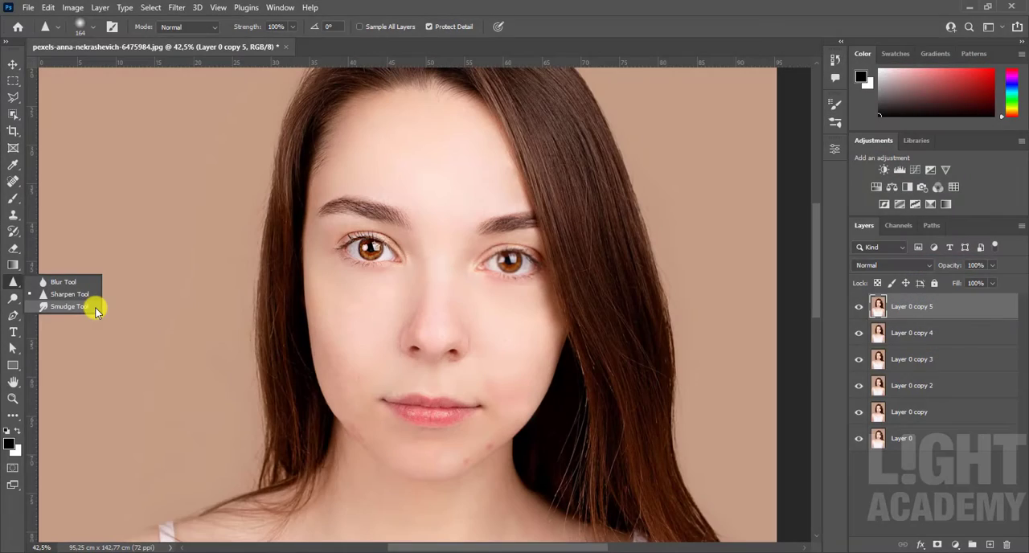
Step: Smooth the skin under both eyes and on the right cheek with a 108 px Smudge Tool at 50% strength
left_click(94, 307)
scroll(329, 324, "up", 3)
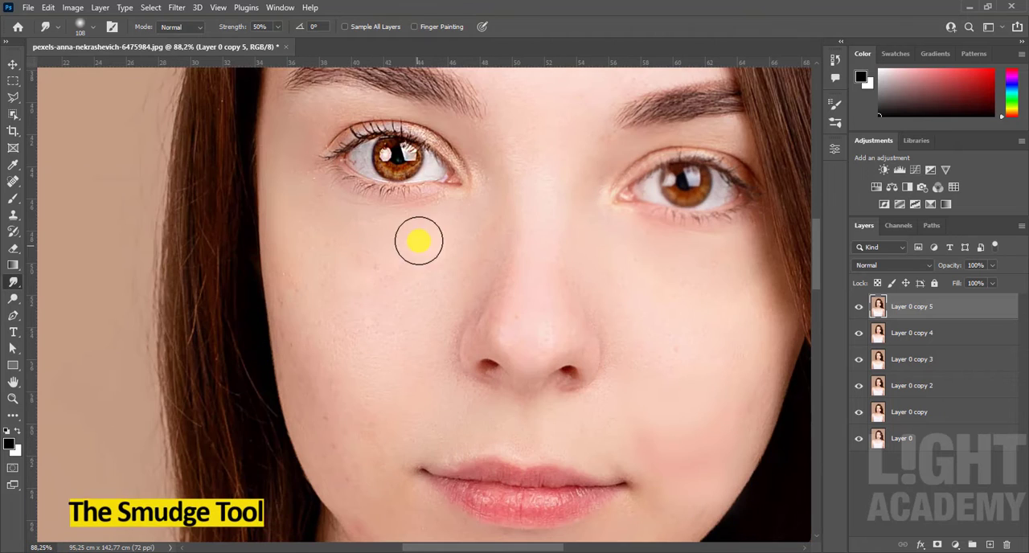
mouse_move(418, 217)
left_mouse_down()
mouse_move(341, 211)
mouse_move(324, 337)
left_mouse_up()
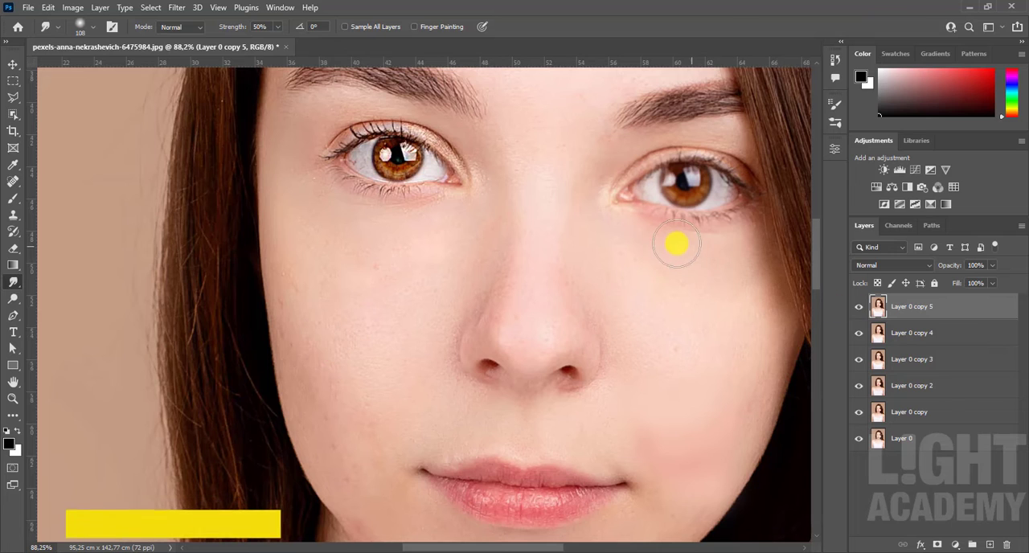
left_click_drag(678, 244, 733, 257)
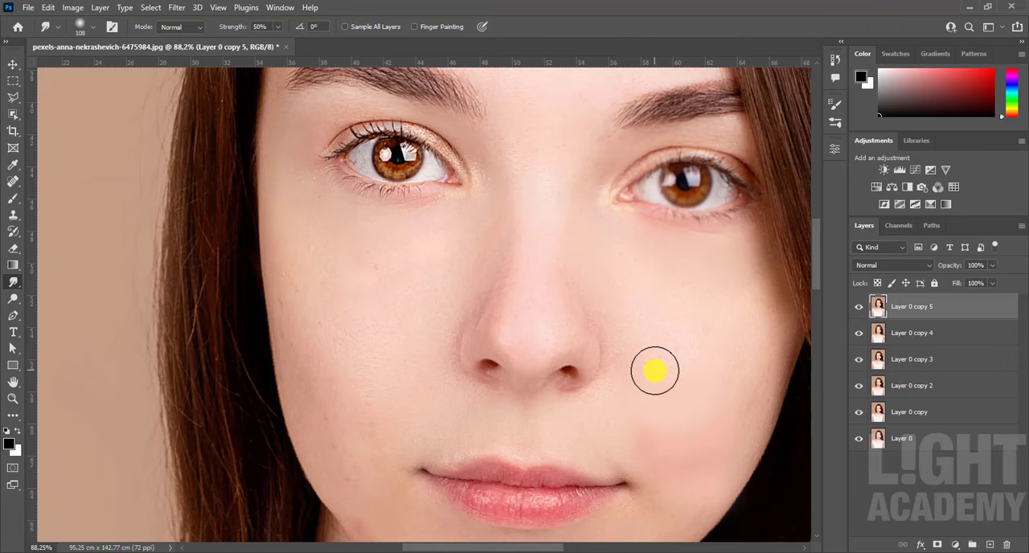
Step: Delete Layer 0 copy 5 with its blur, sharpen and smudge edits
scroll(594, 325, "down", 5)
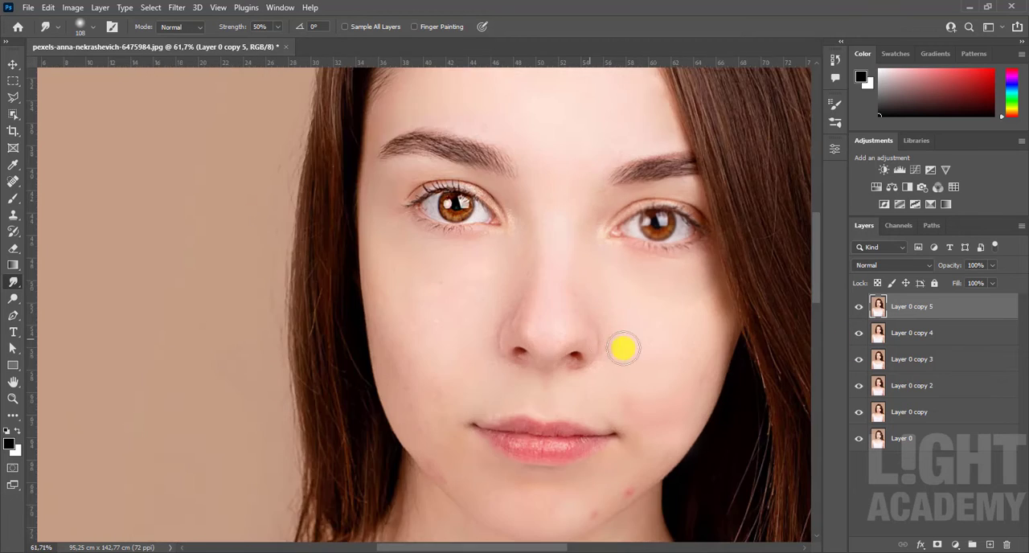
left_click_drag(770, 367, 676, 346)
left_click_drag(963, 314, 1004, 540)
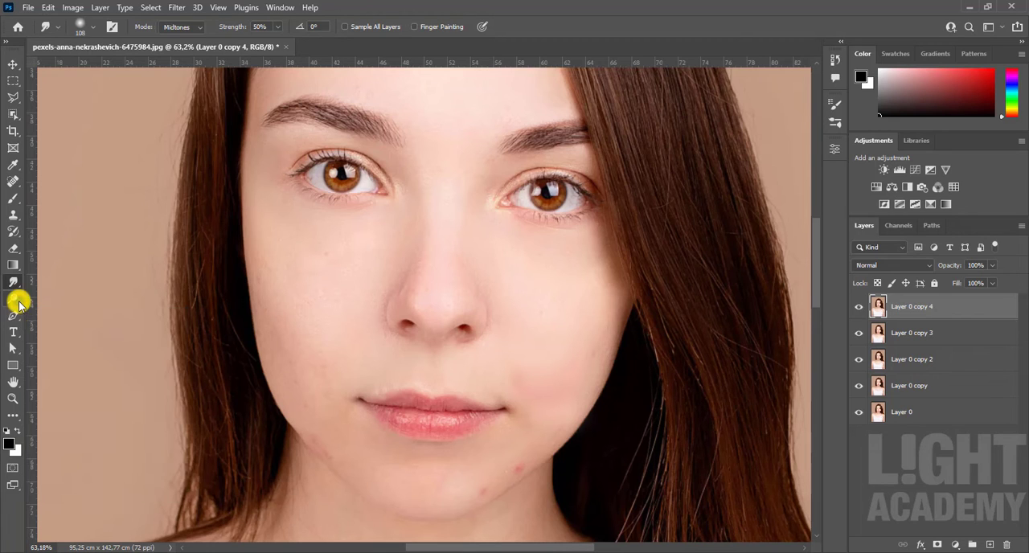
Step: Lighten the left cheek and left eye with a 457 px Dodge Tool set to Midtones at 50% exposure
left_click_drag(18, 302, 69, 305)
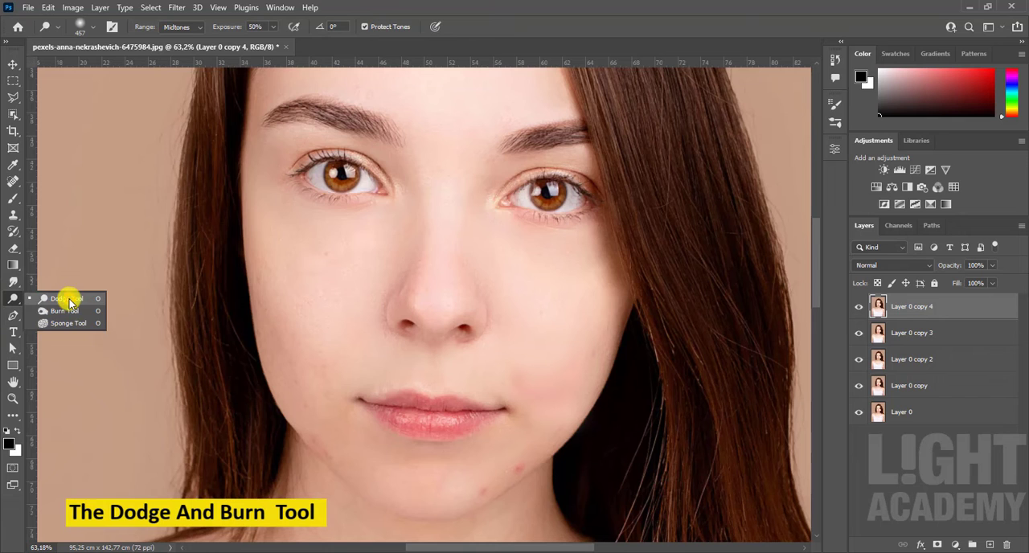
left_click_drag(71, 302, 69, 298)
mouse_move(313, 237)
left_mouse_down()
mouse_move(345, 202)
mouse_move(335, 170)
mouse_move(337, 182)
left_mouse_up()
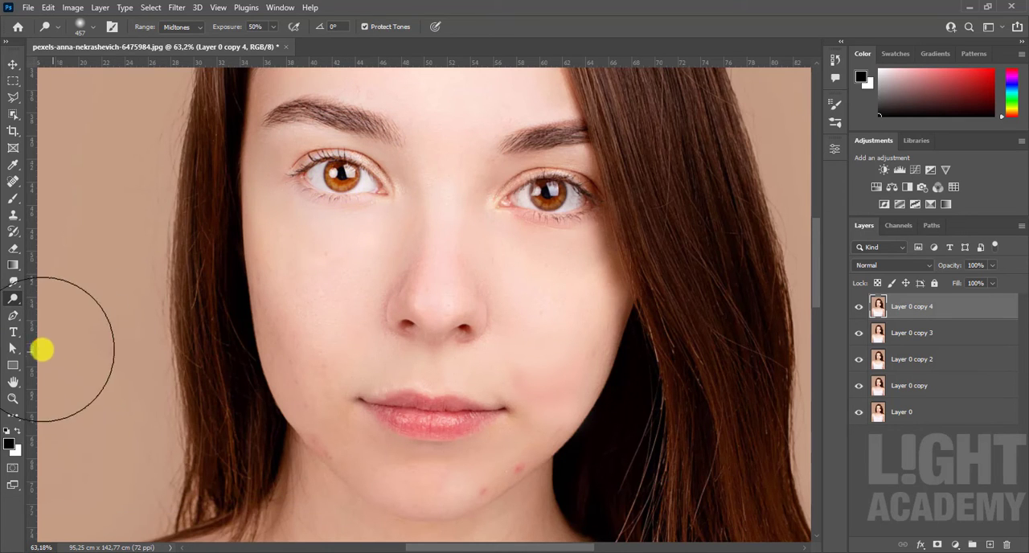
Step: Darken the right eye area with a 414 px Burn Tool at 50% exposure and compare it by toggling Layer 0 copy 4
left_click(16, 302)
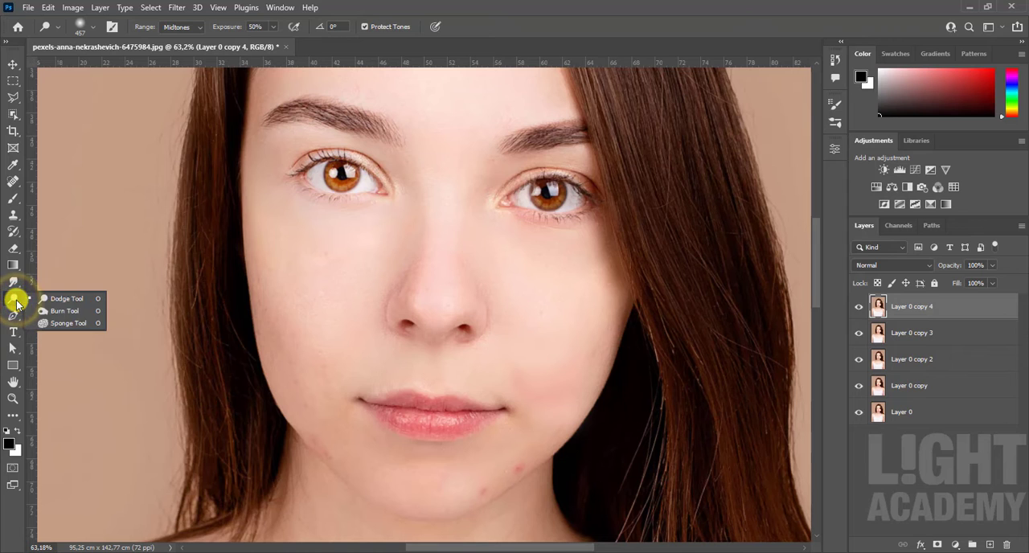
left_click(50, 308)
mouse_move(547, 193)
left_mouse_down()
mouse_move(541, 214)
mouse_move(548, 207)
left_mouse_up()
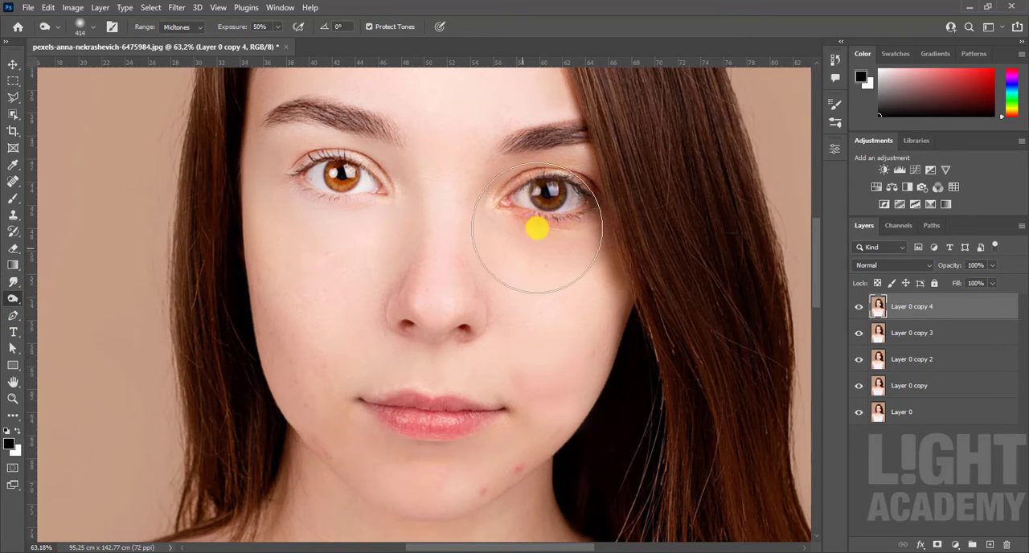
left_click(859, 306)
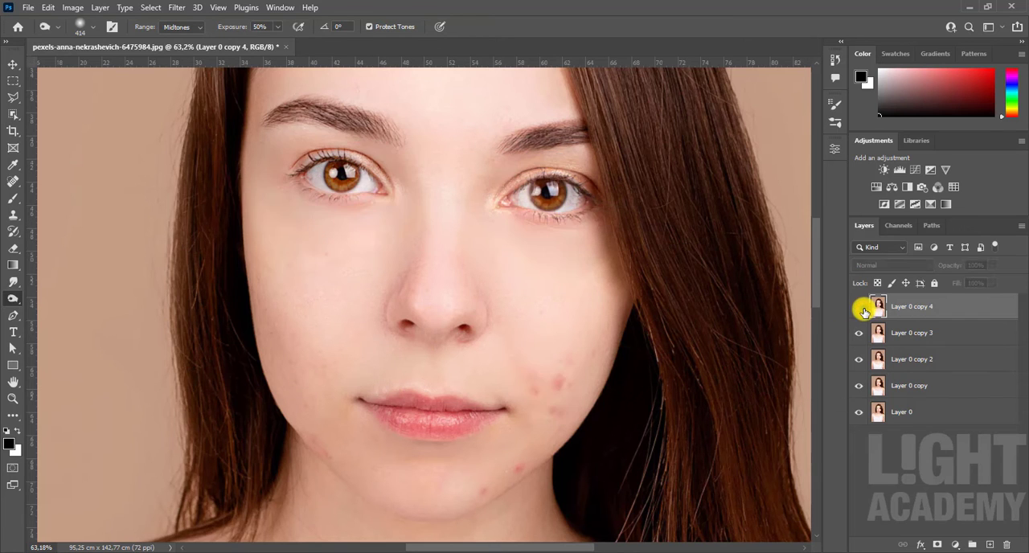
left_click(858, 306)
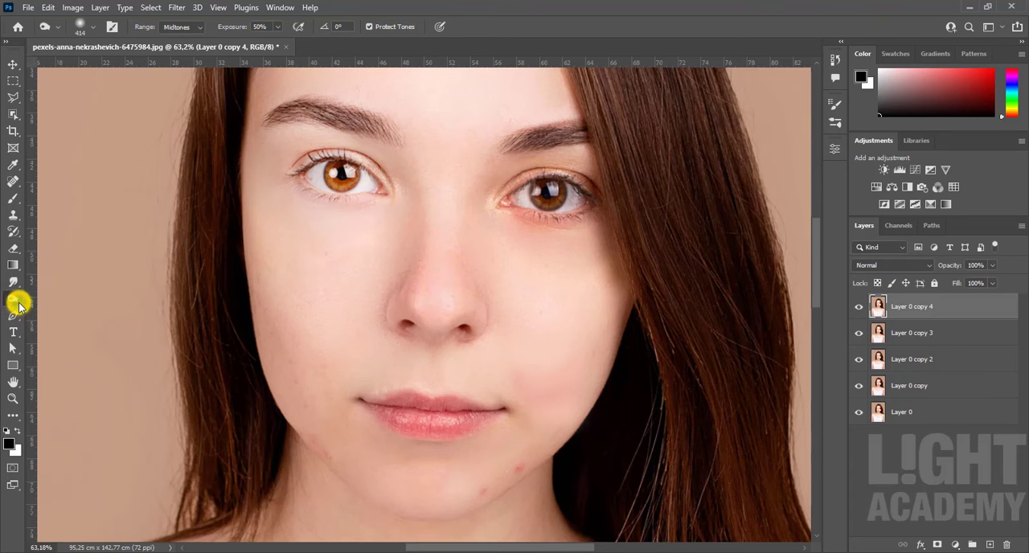
Step: Lighten the nose with the 457 px Dodge Tool set to Midtones at 50% exposure
right_click(19, 306)
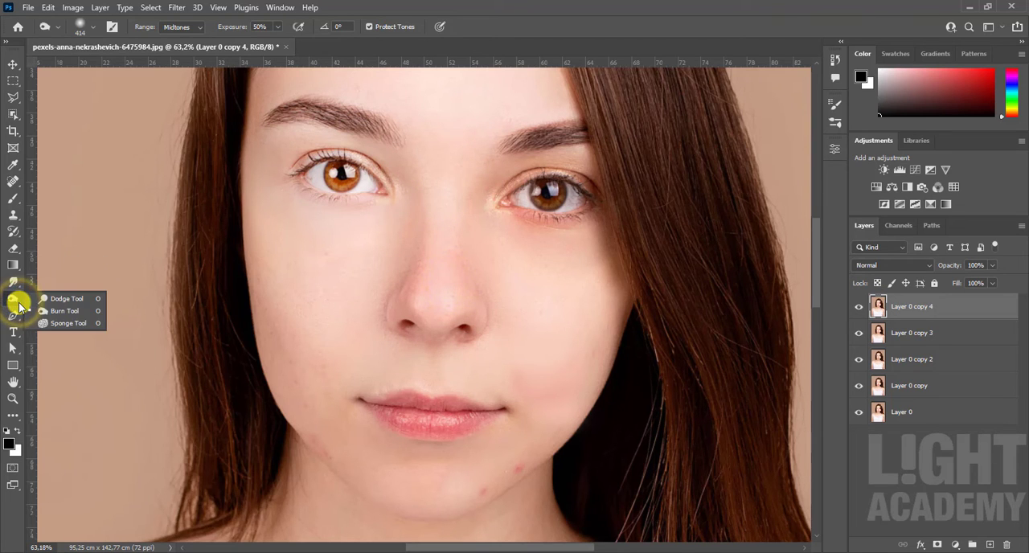
left_click(67, 299)
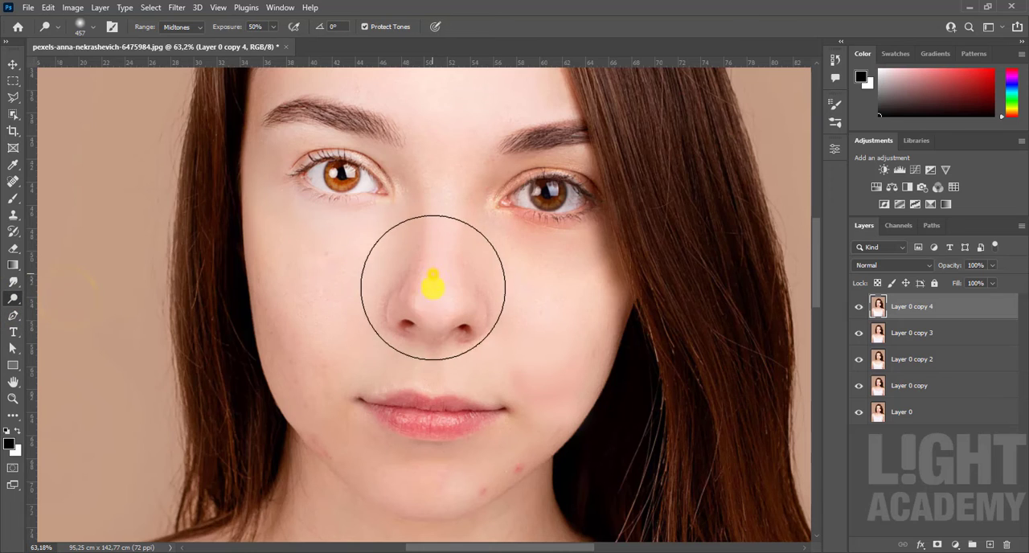
left_click_drag(433, 285, 436, 325)
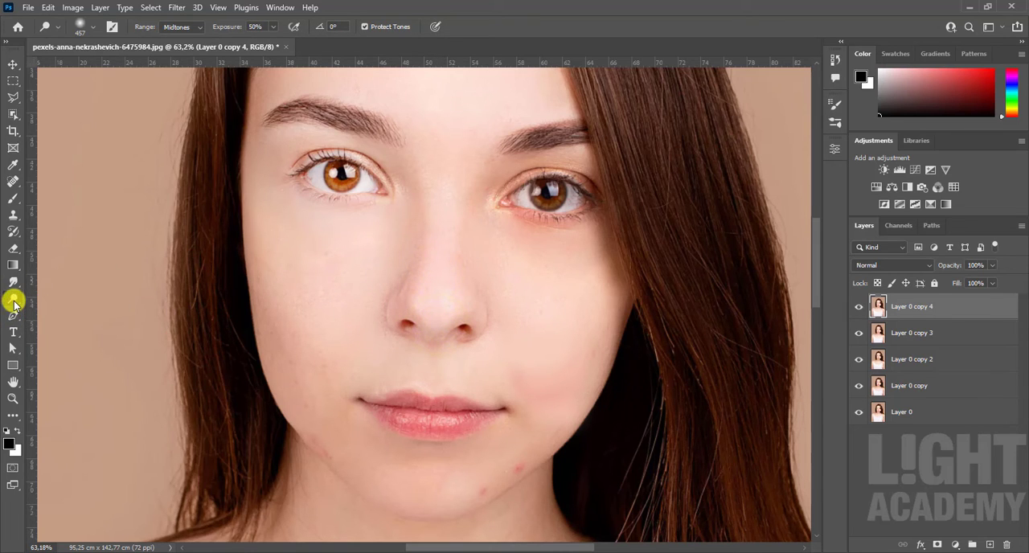
Step: Saturate the left cheek, lips and right eye with a 297 px Sponge Tool at 50% flow with Vibrance on
right_click(13, 303)
left_click(67, 325)
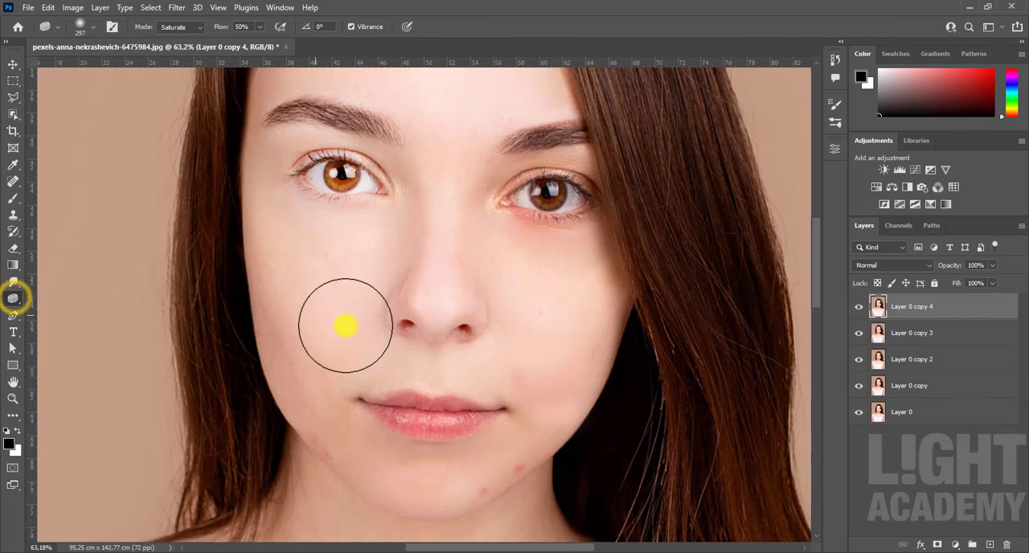
left_click_drag(278, 317, 302, 404)
mouse_move(304, 415)
left_mouse_down()
mouse_move(351, 441)
mouse_move(422, 434)
mouse_move(434, 418)
left_mouse_up()
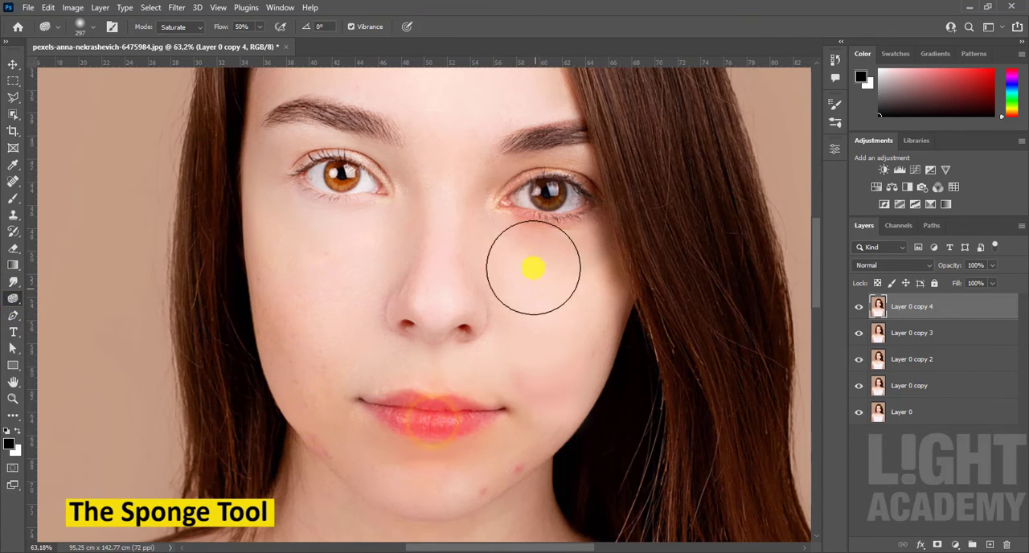
mouse_move(543, 205)
left_mouse_down()
mouse_move(551, 202)
mouse_move(544, 214)
mouse_move(546, 199)
left_mouse_up()
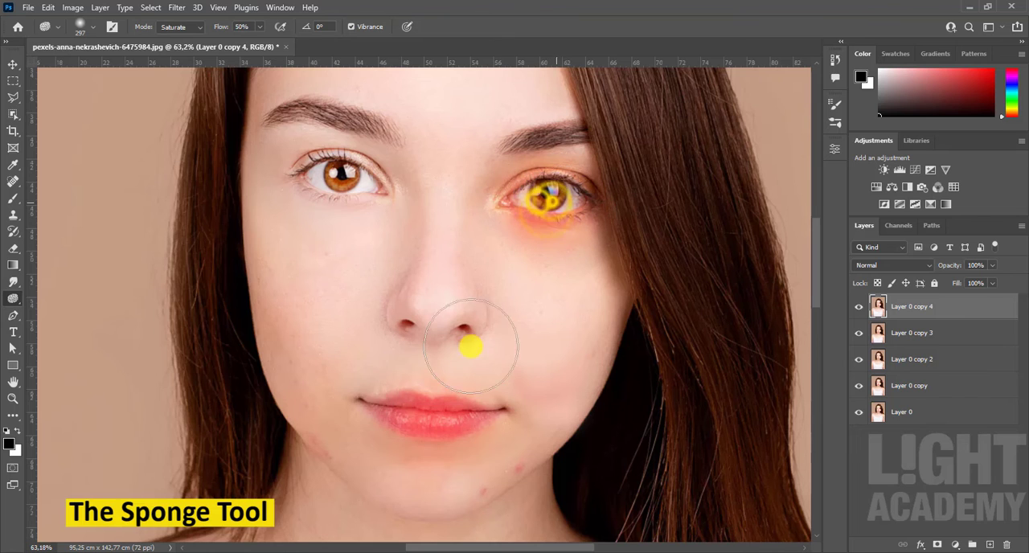
Step: Delete Layer 0 copy 4, Layer 0 copy 3 and Layer 0 copy 2 with their retouching edits
scroll(441, 361, "down", 2)
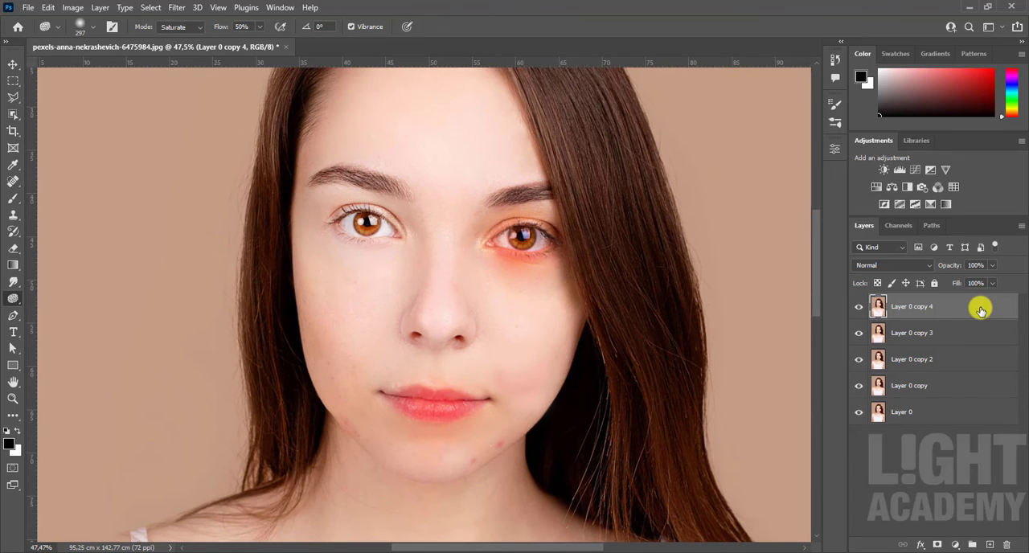
left_click_drag(981, 309, 1005, 544)
left_click_drag(972, 312, 1004, 540)
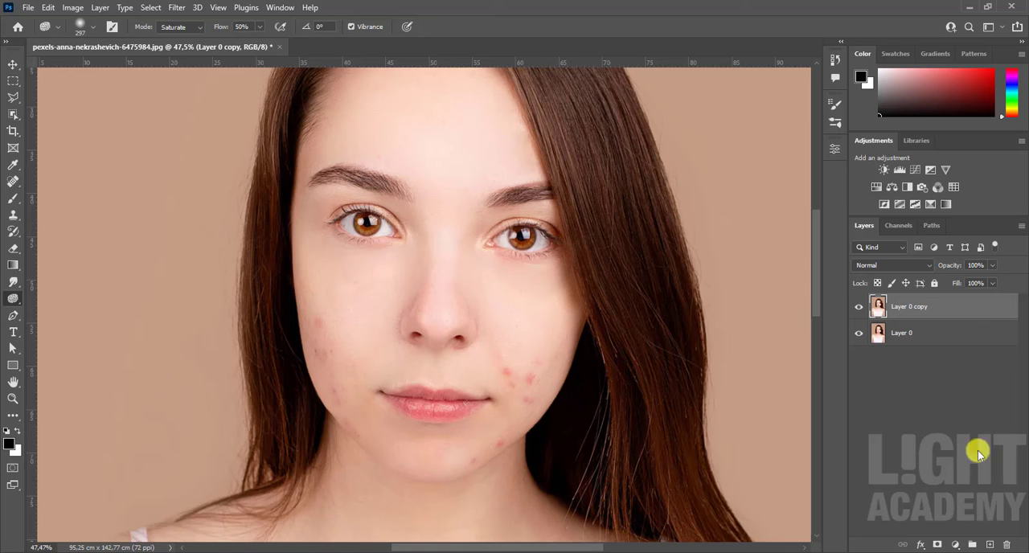
left_click(988, 546)
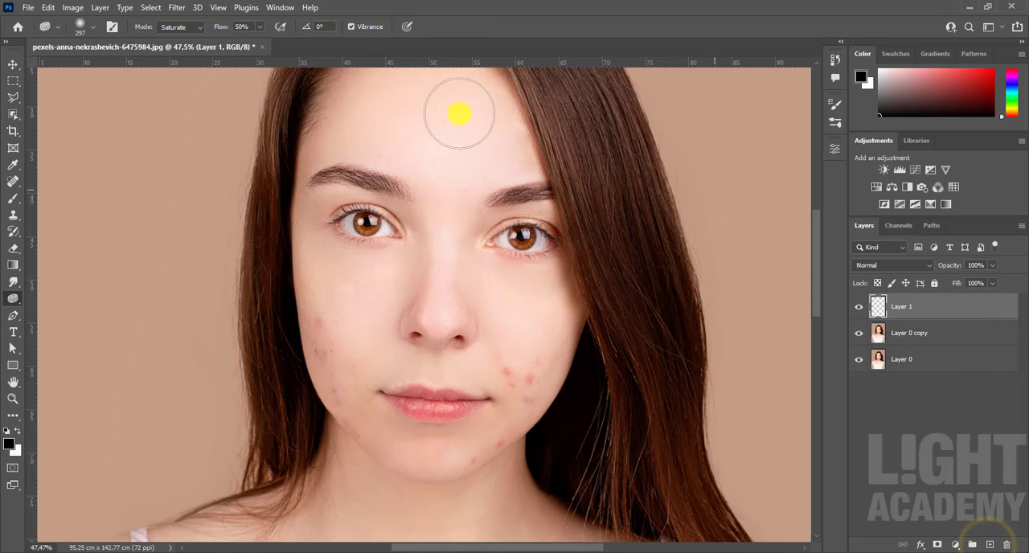
left_click(80, 8)
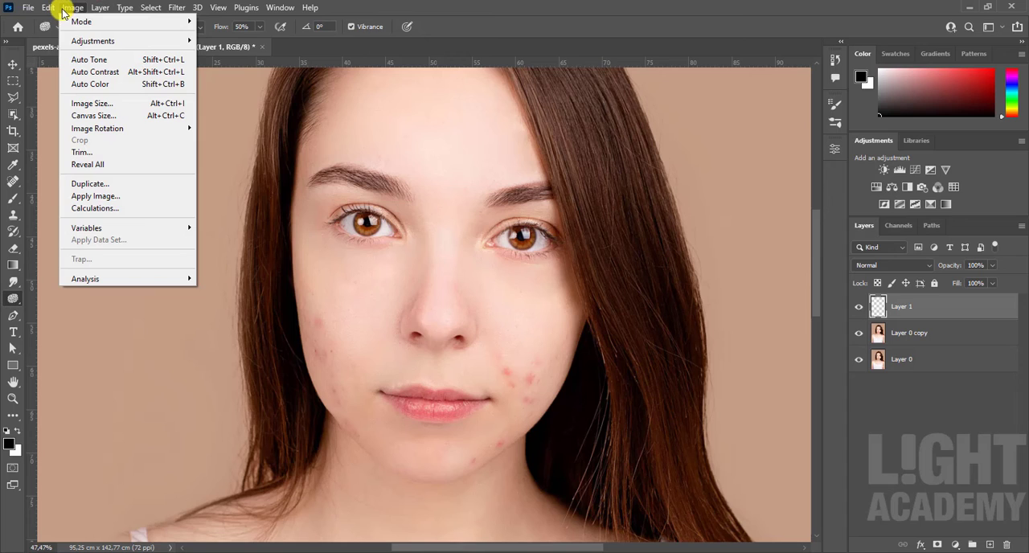
left_click(476, 38)
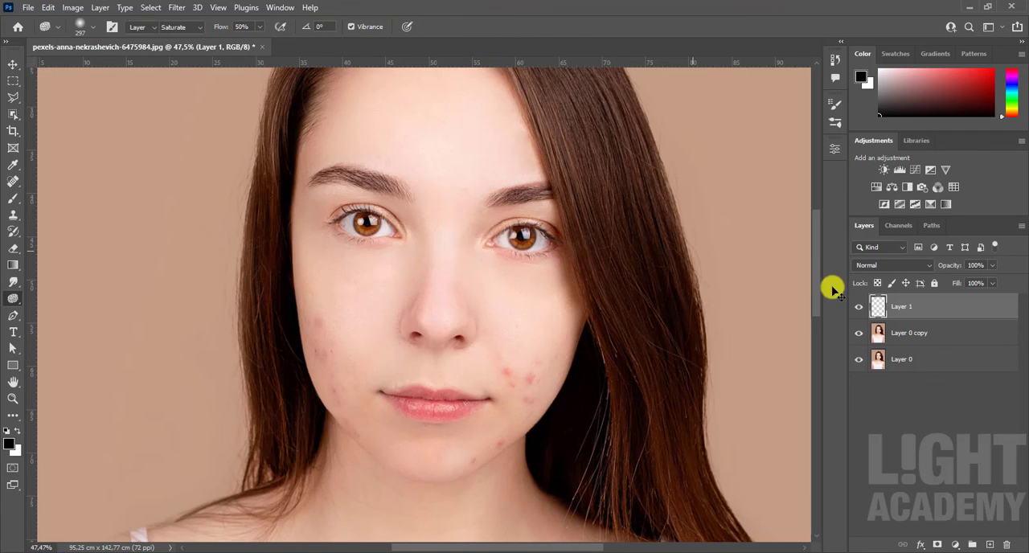
key("v")
left_click_drag(992, 306, 1006, 544)
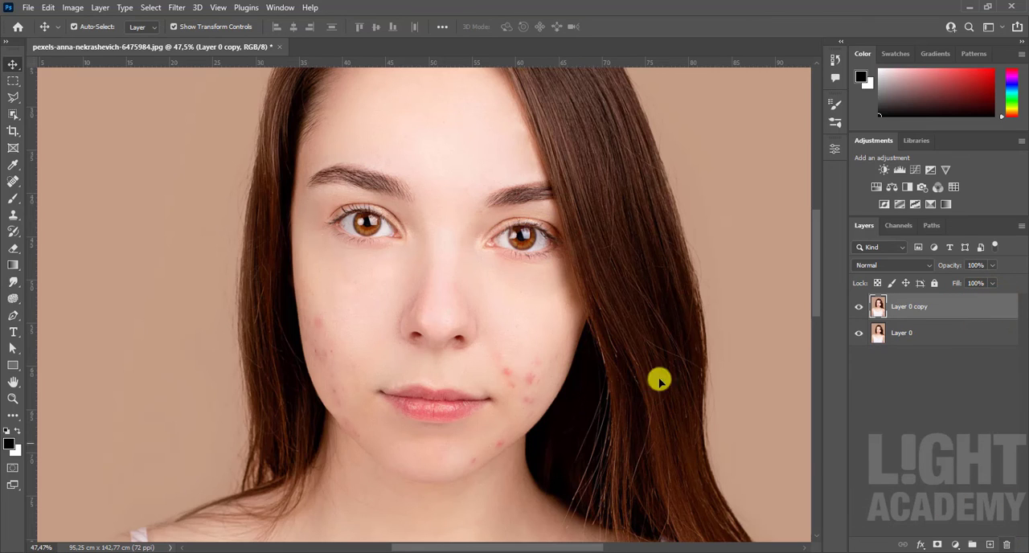
Step: Duplicate Layer 0 copy twice to stack two more copies of the portrait above it
scroll(504, 316, "down", 3)
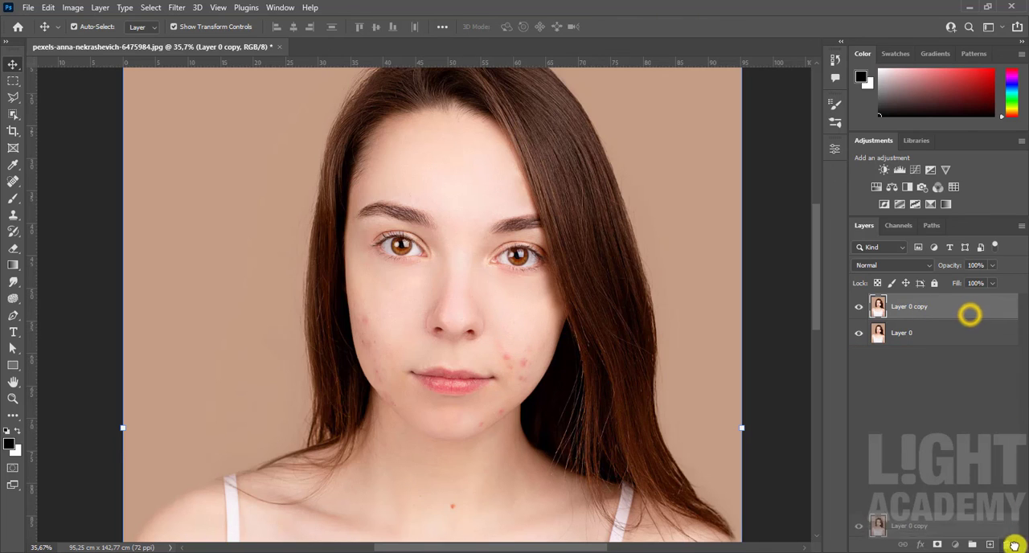
key("ctrl+j")
left_click_drag(951, 313, 989, 544)
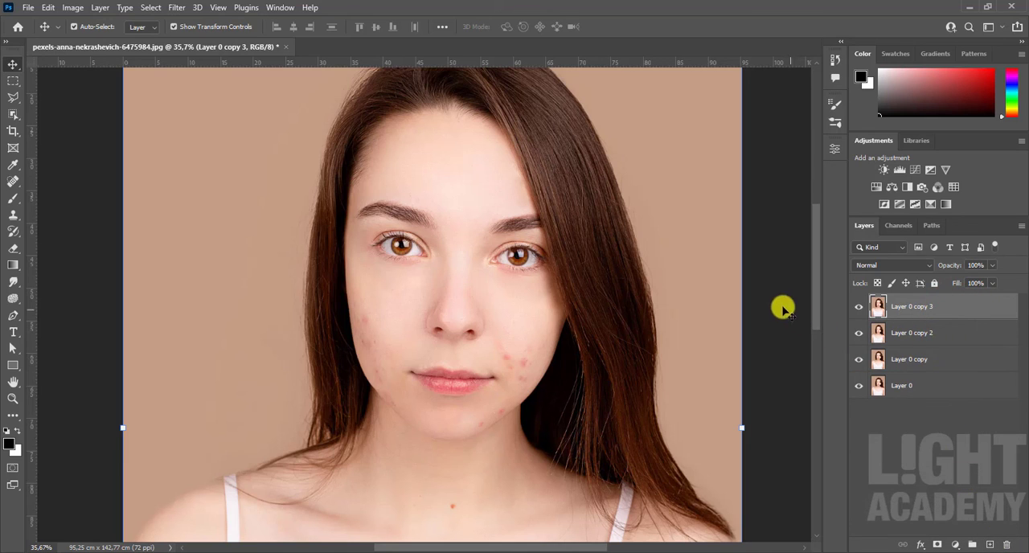